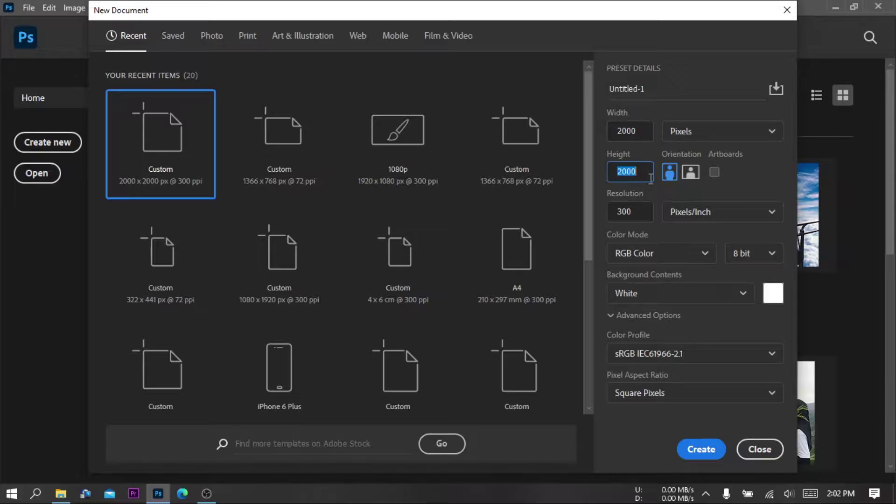
Create a 2000 x 2000 pixel document at 300 pixels/inch in RGB Color with a white background
left_click(648, 214)
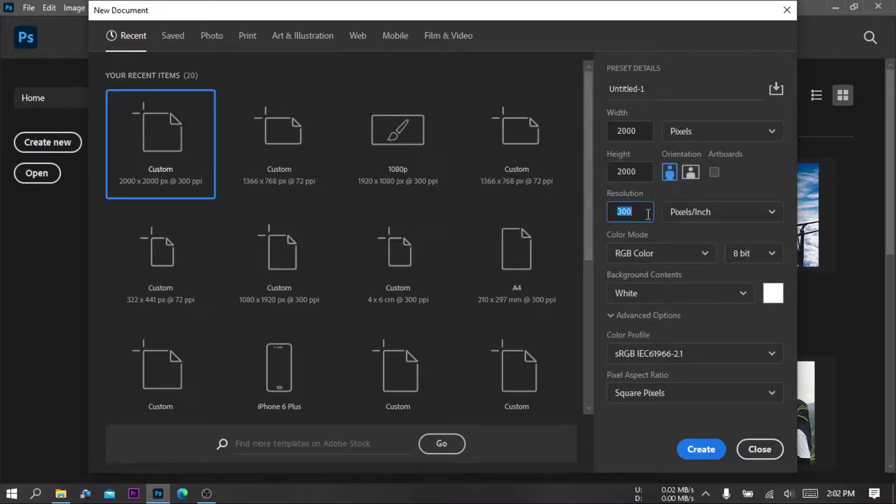
left_click(702, 450)
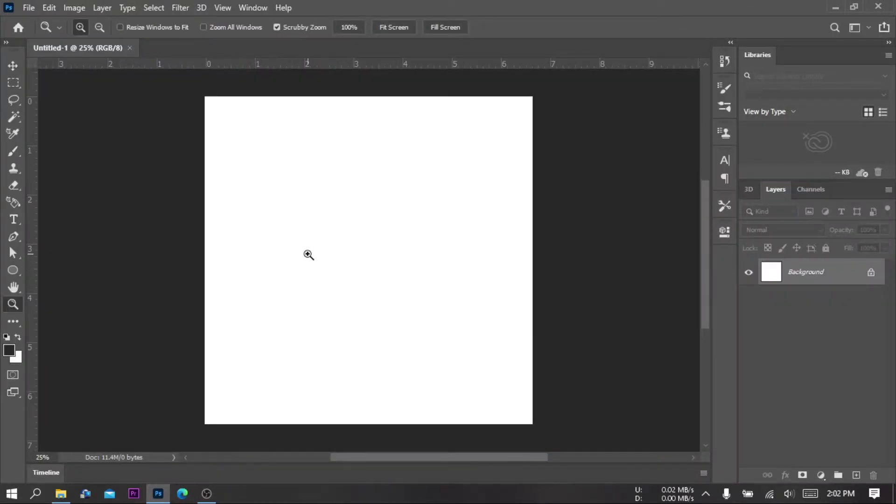
Place the photo of the seated red-haired woman from the file folder into the document at its default size
left_click_drag(306, 227, 344, 226)
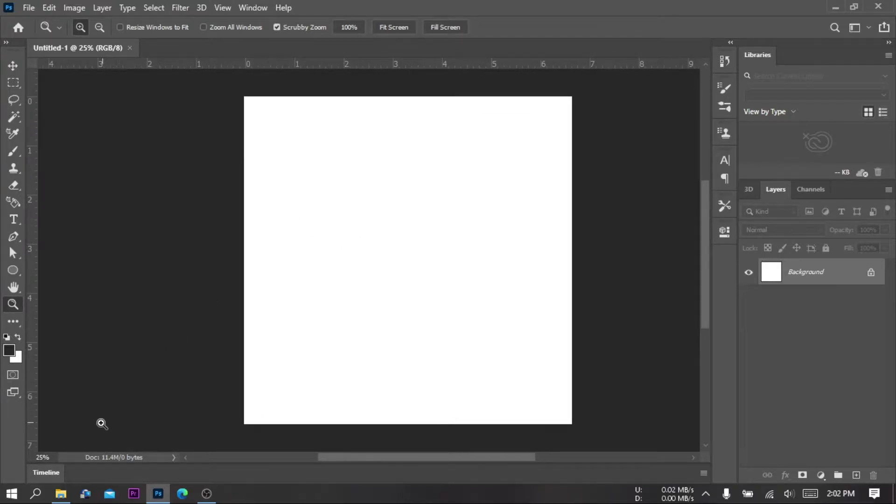
left_click(61, 494)
left_click_drag(252, 86, 411, 292)
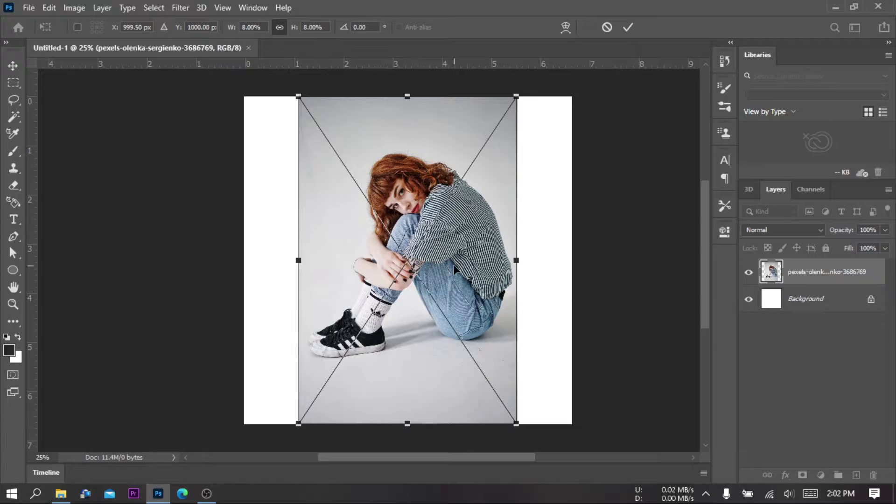
key("Return")
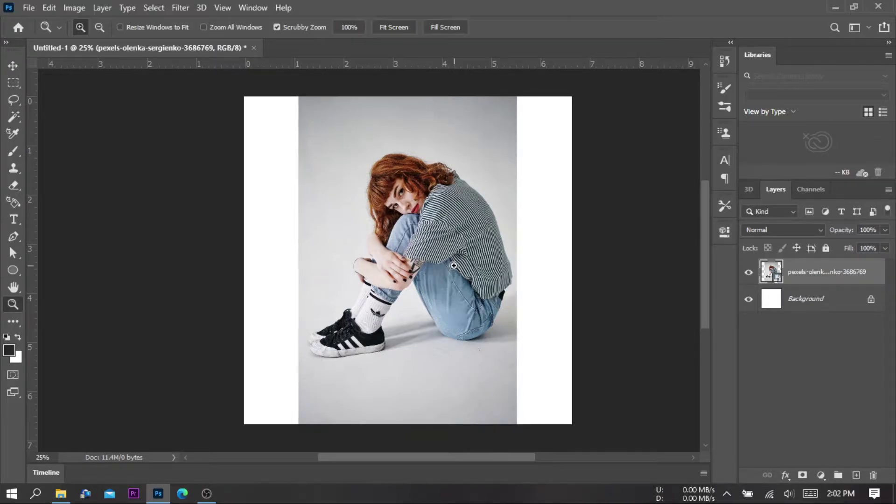
Select the woman with Select Subject and add a layer mask that hides the photo's backdrop
left_click(13, 119)
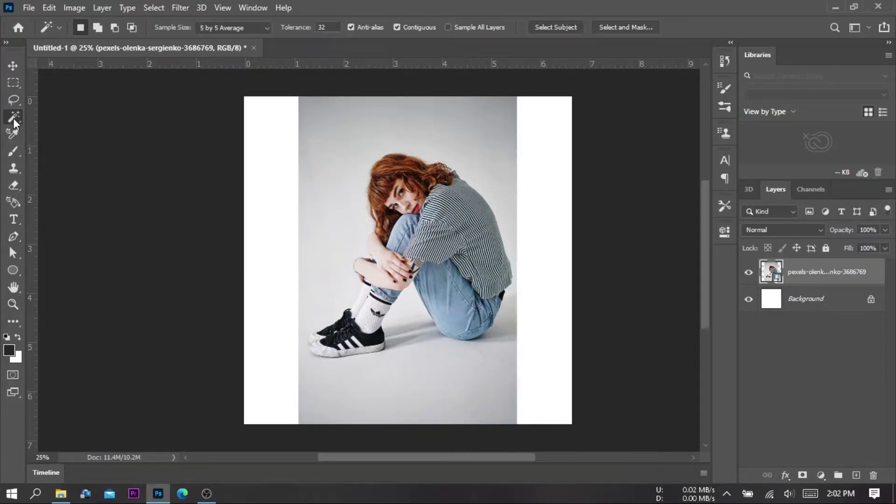
left_click(554, 26)
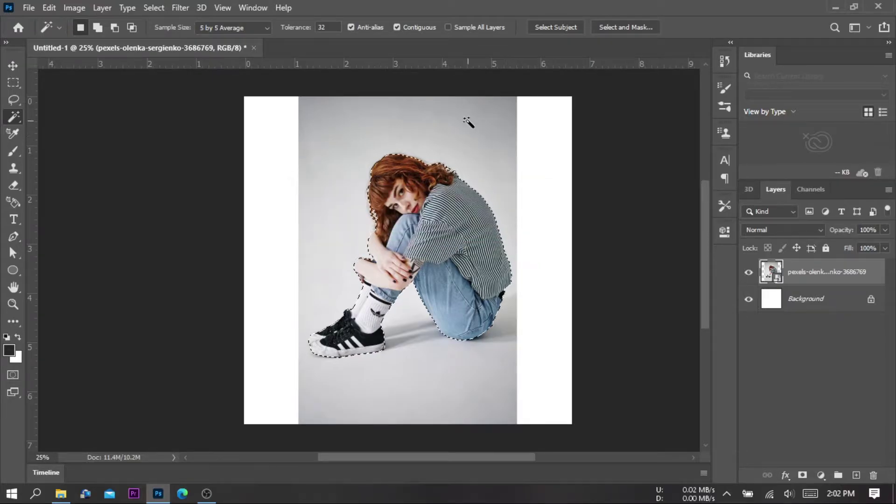
left_click(802, 475)
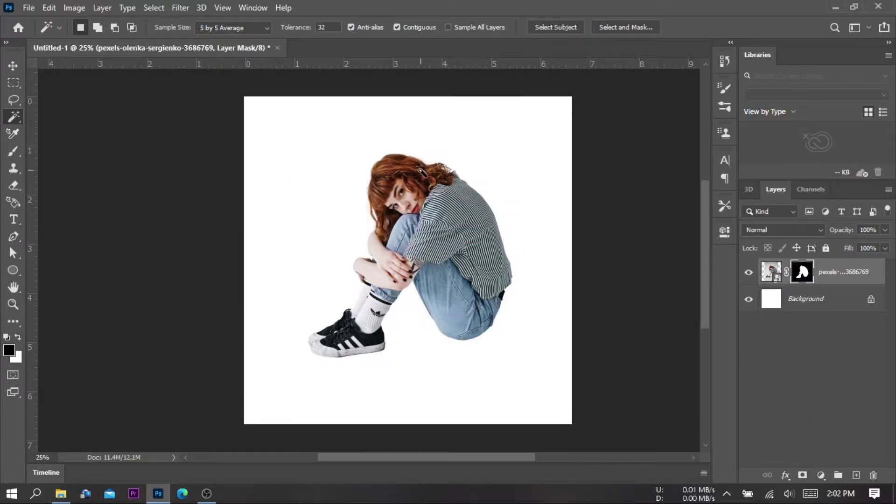
Add a Solid Color fill layer in dark grey #282828 between the Background and the masked photo
key("z")
left_click_drag(418, 173, 523, 188)
key("ctrl+0")
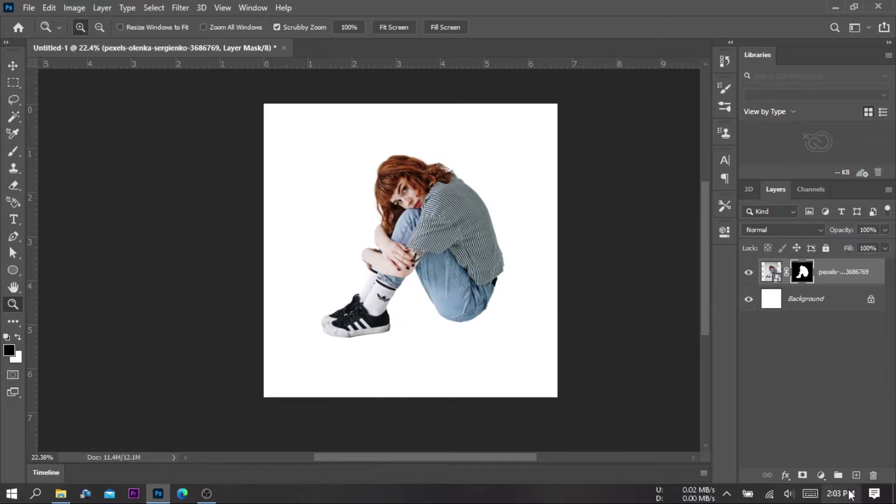
left_click(835, 303)
left_click(821, 474)
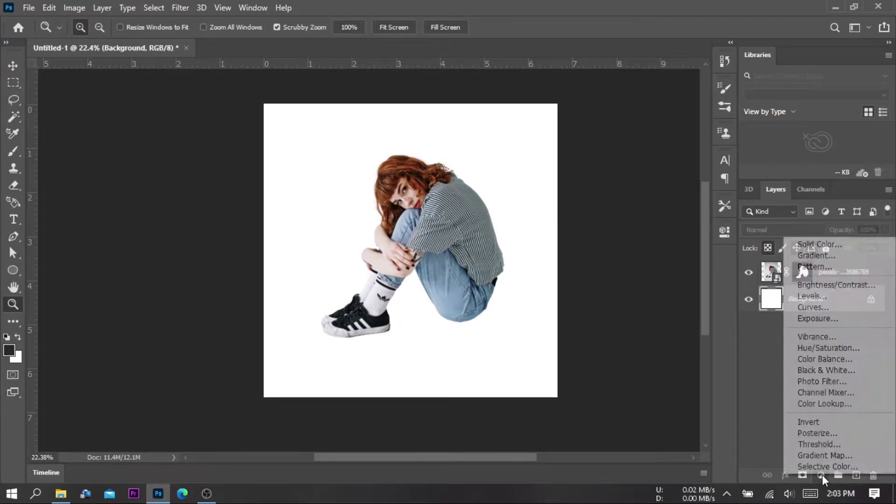
left_click(815, 245)
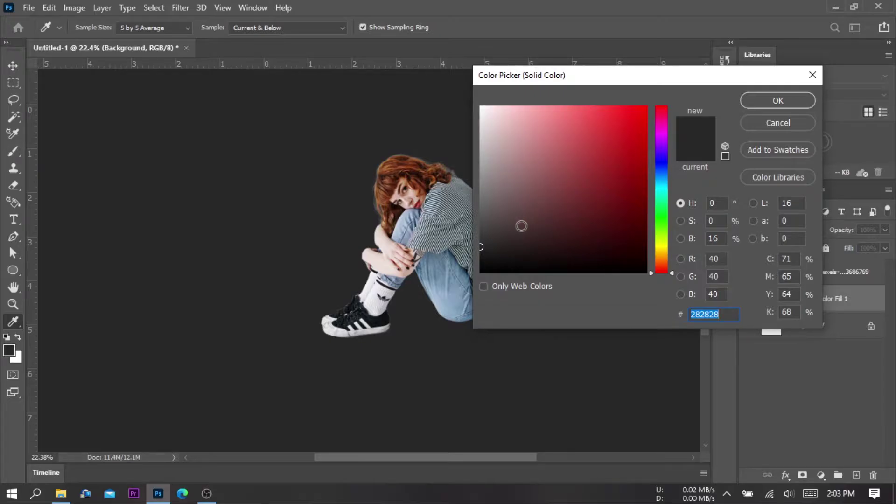
left_click(779, 101)
Open the photo layer's mask for edge refinement in the Select and Mask workspace
key("z")
left_click_drag(457, 173, 476, 191)
left_click(802, 273)
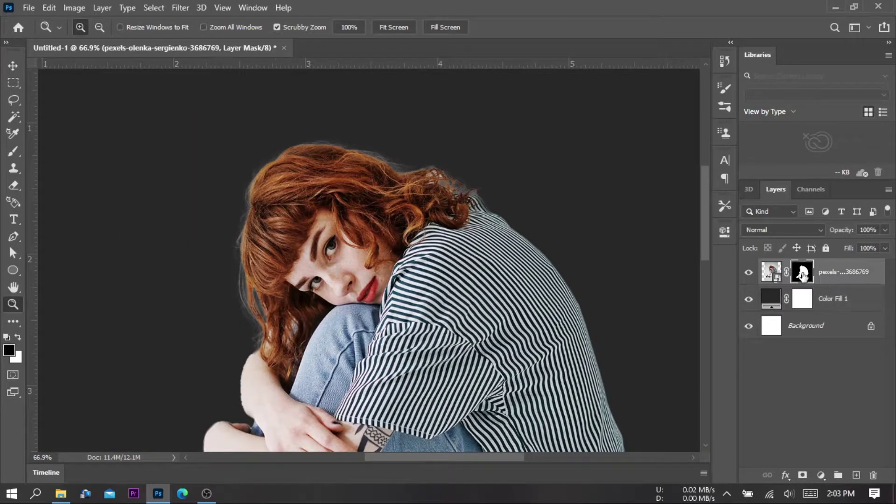
double_click(802, 273)
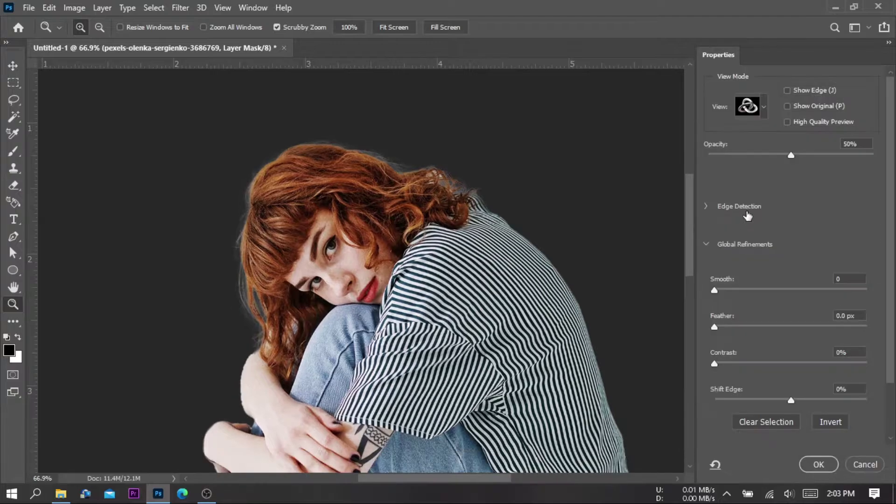
Refine the mask around the loose curls above the shirt collar, using the Brush at size 13 and the Refine Edge Brush at size 8
left_click(12, 84)
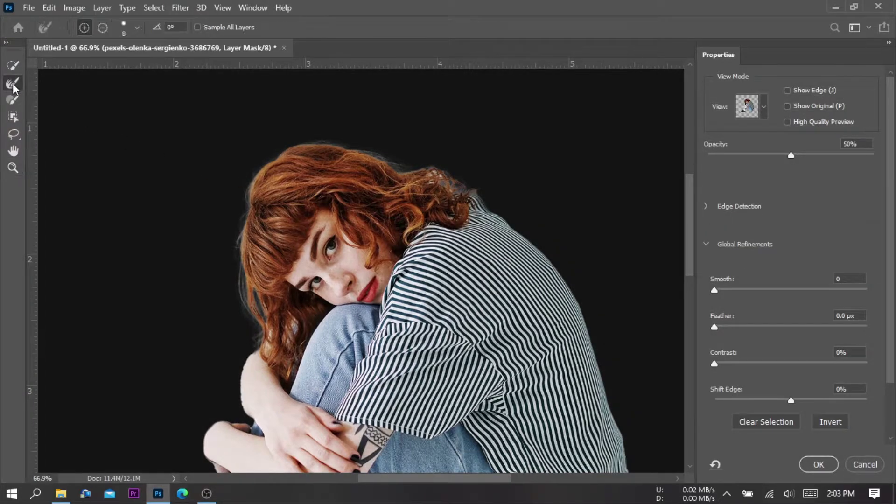
key("z")
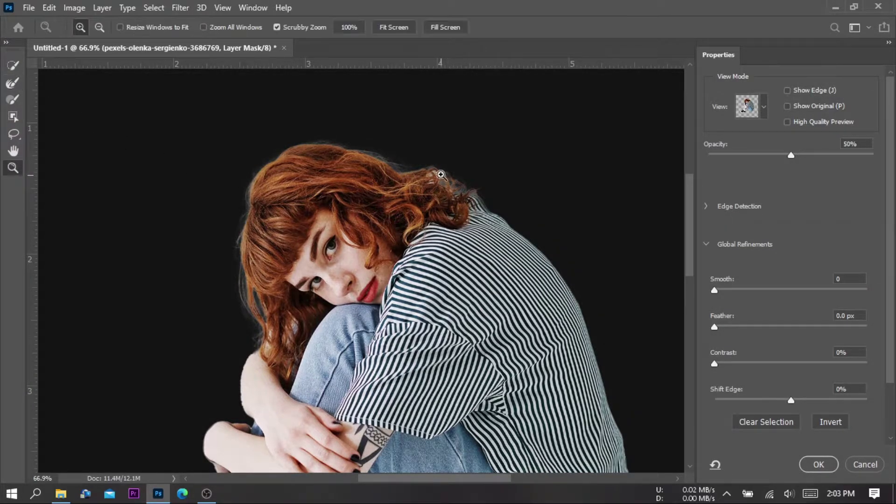
left_click_drag(441, 174, 508, 208)
key("b")
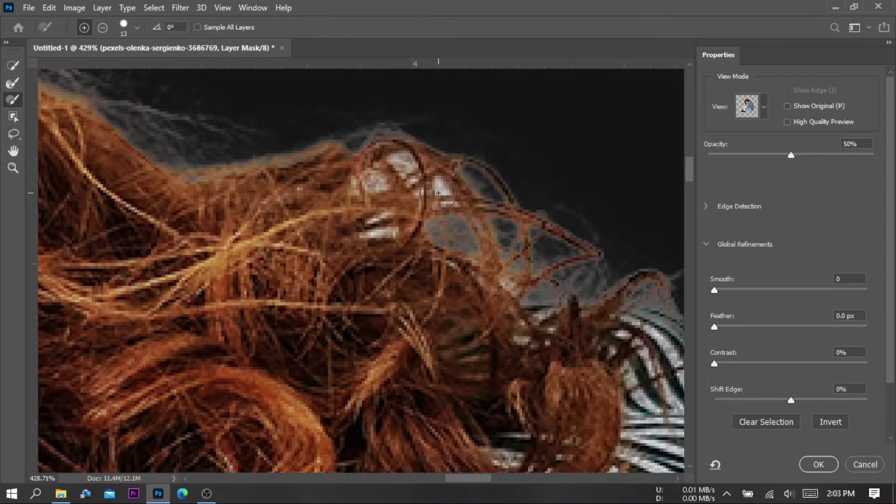
left_click_drag(471, 182, 567, 198)
left_click(12, 83)
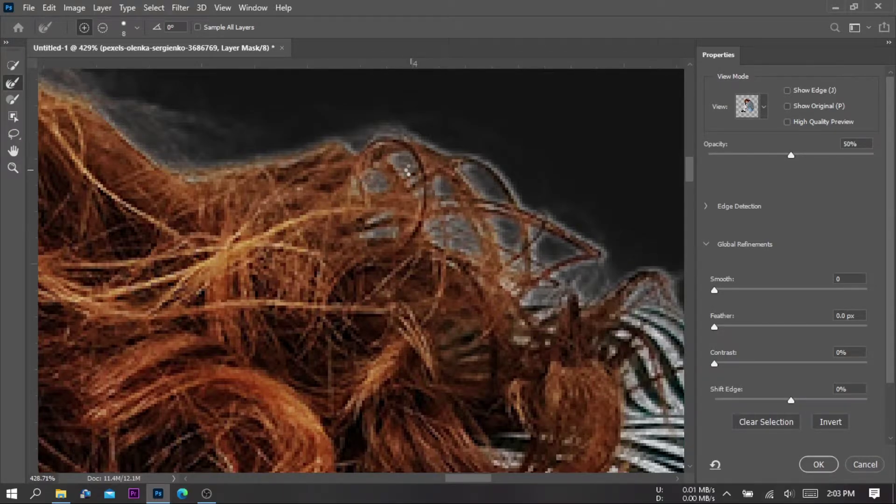
left_click_drag(275, 175, 227, 168)
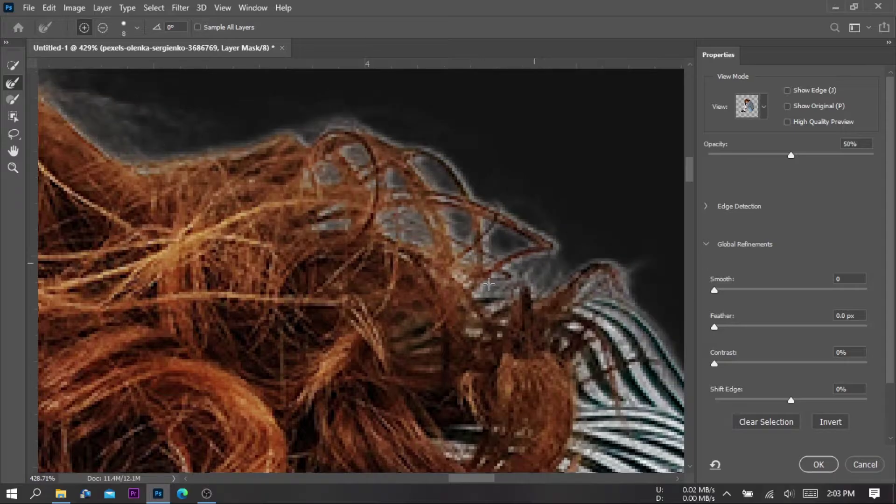
mouse_move(488, 284)
left_mouse_down()
mouse_move(395, 274)
mouse_move(481, 294)
left_mouse_up()
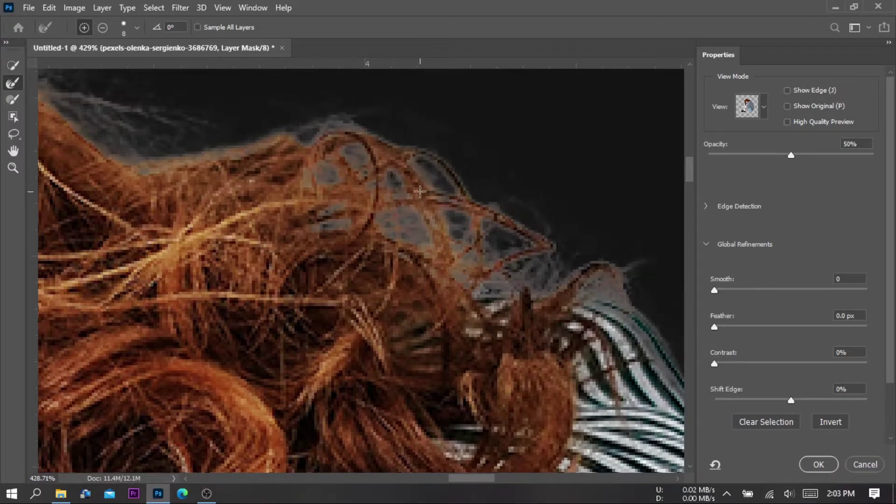
Brush the size 8 Refine Edge Brush over the wispy strands and gaps in the hair hanging beside the forehead and above the arm
key("z")
left_click_drag(397, 187, 256, 239)
left_click_drag(181, 313, 264, 300)
key("r")
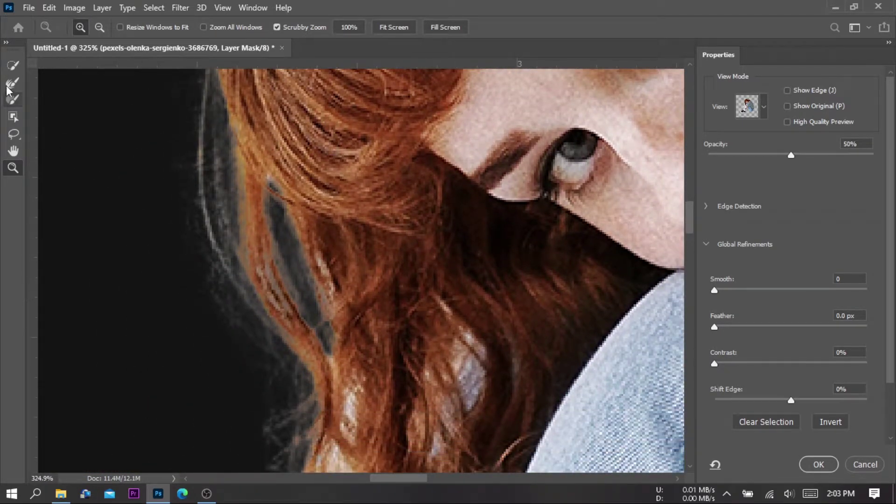
left_click_drag(230, 152, 239, 241)
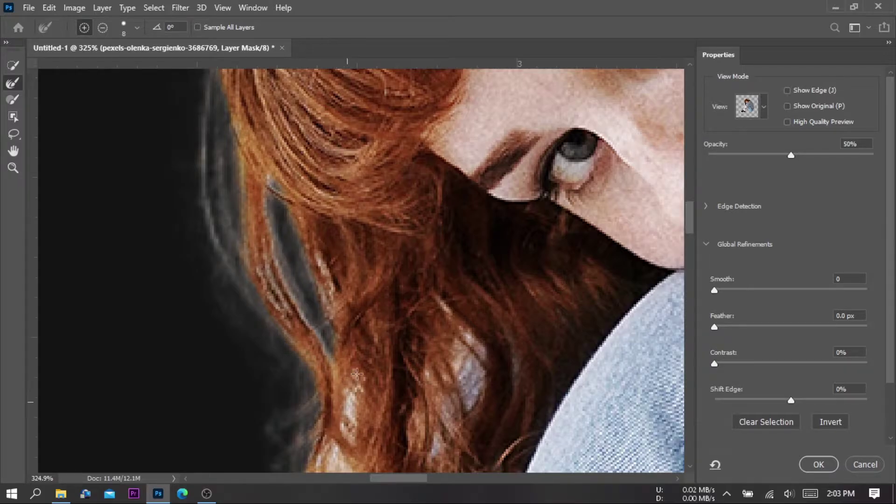
left_click_drag(357, 374, 342, 236)
left_click_drag(272, 238, 268, 323)
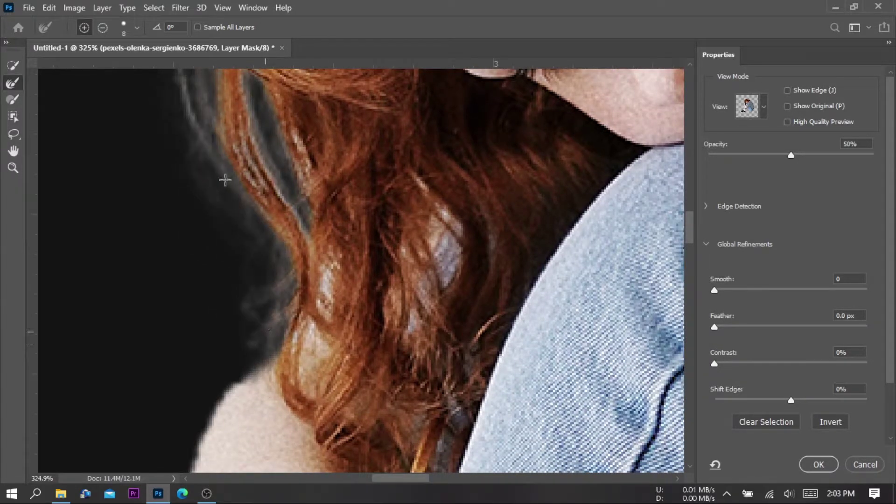
left_click_drag(335, 143, 357, 325)
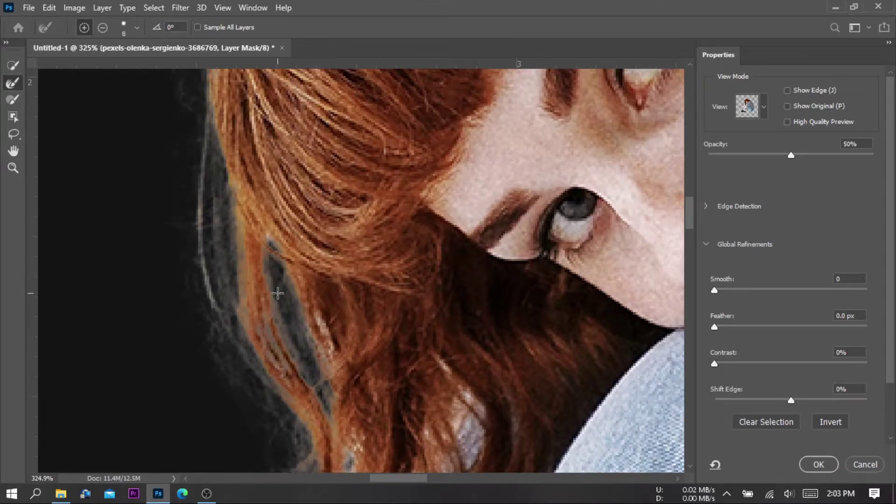
left_click_drag(277, 293, 280, 310)
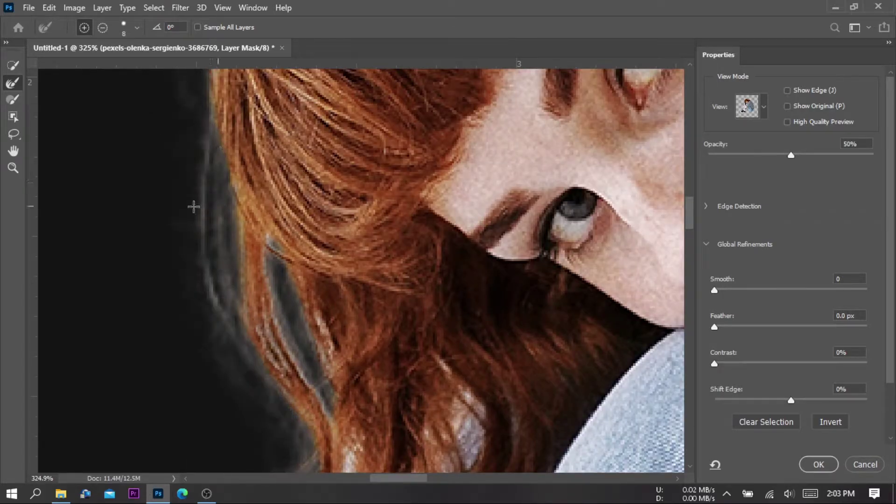
Refine the mask edge along the crown and top of the head with the Refine Edge Brush
scroll(290, 195, "up", 10)
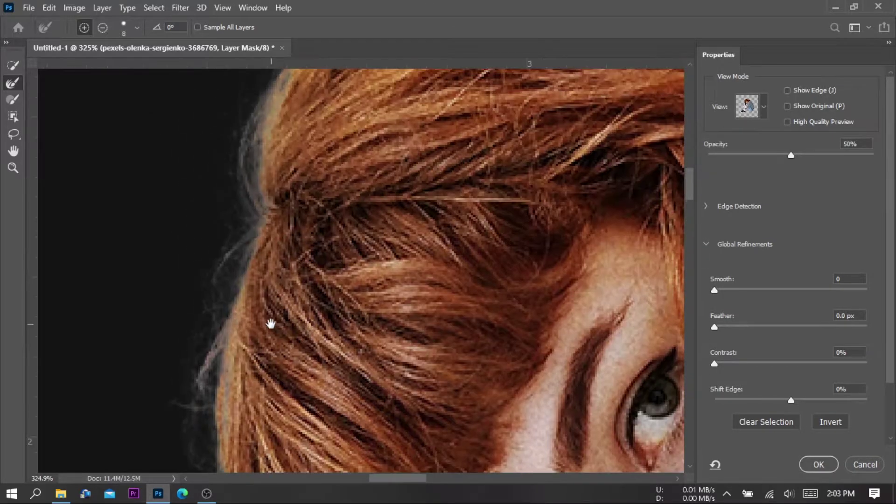
left_click_drag(336, 256, 303, 411)
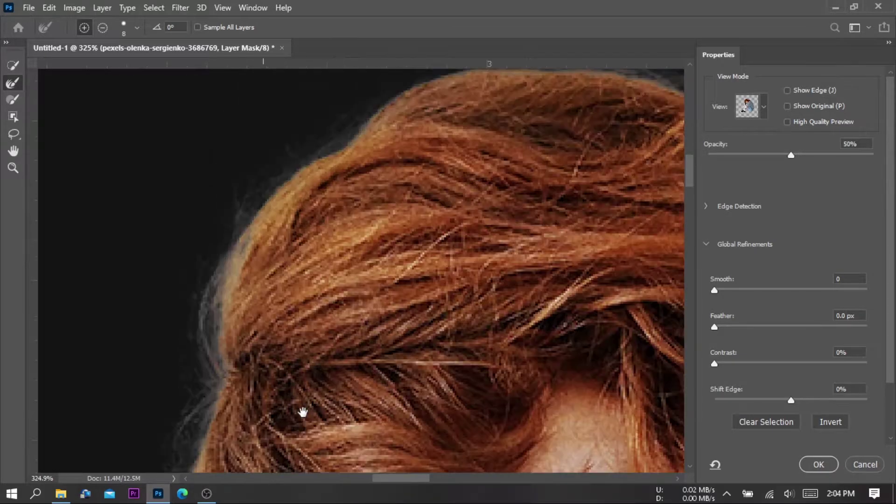
left_click_drag(205, 337, 228, 241)
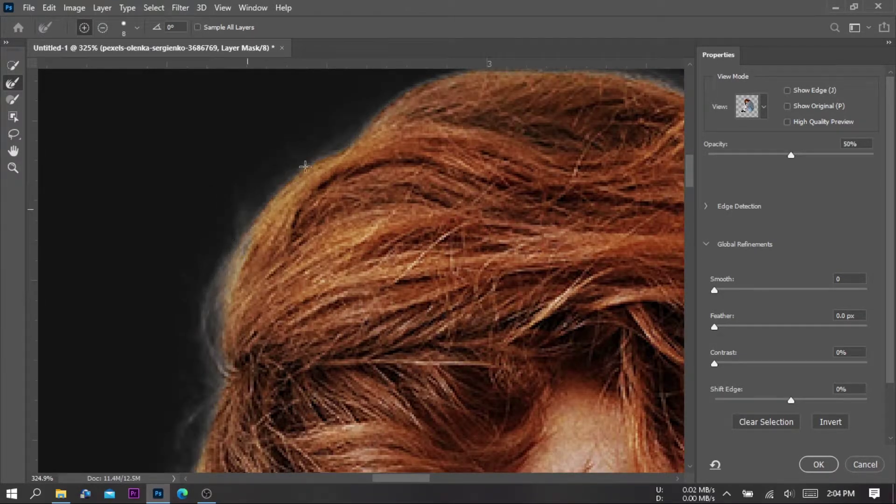
mouse_move(379, 142)
left_mouse_down()
mouse_move(318, 284)
mouse_move(402, 208)
mouse_move(607, 213)
left_mouse_up()
left_click_drag(555, 259, 326, 263)
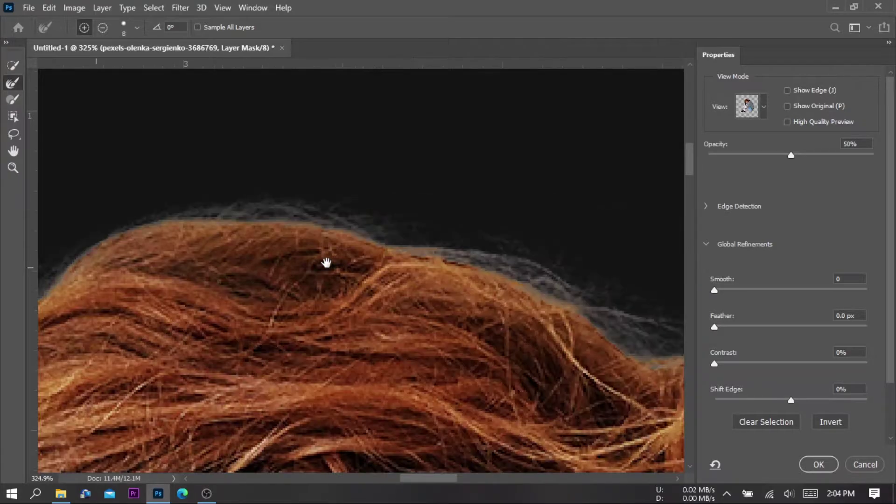
left_click_drag(299, 218, 482, 254)
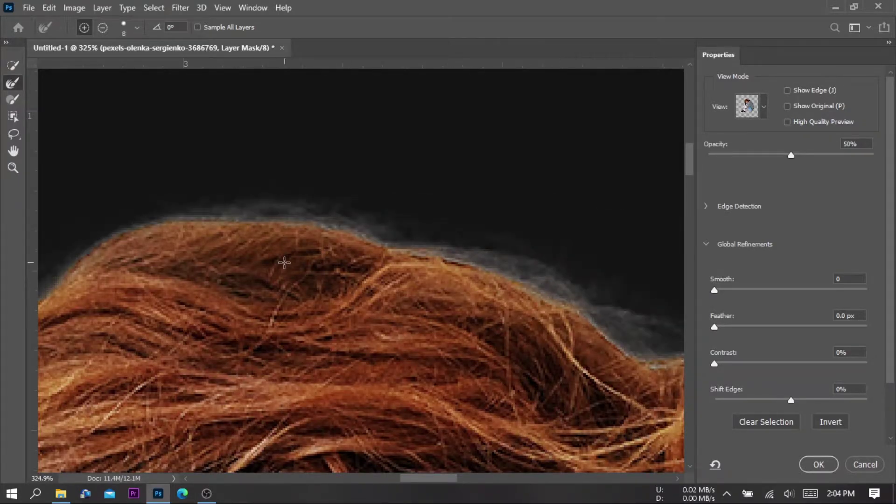
left_click_drag(501, 322, 282, 261)
left_click_drag(332, 224, 448, 275)
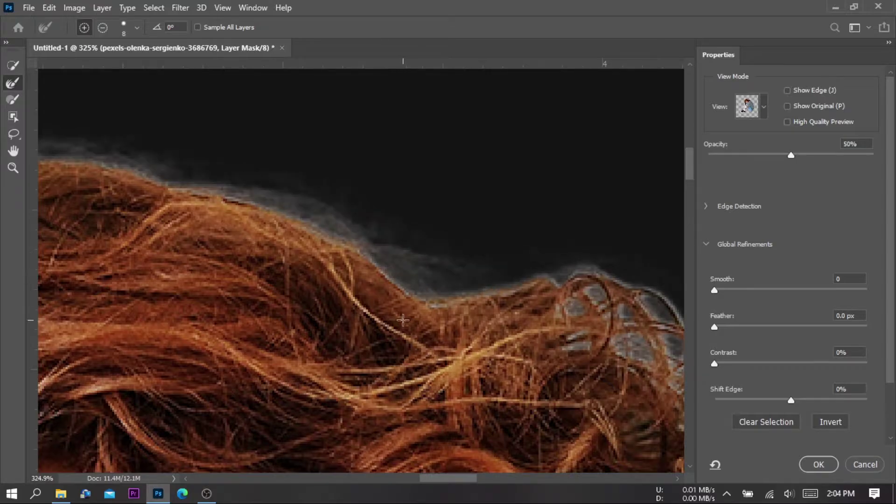
Check the whole cutout, and rework the small backdrop gaps inside the curls near the collar with the Refine Edge Brush
key("z")
left_click_drag(387, 261, 298, 224)
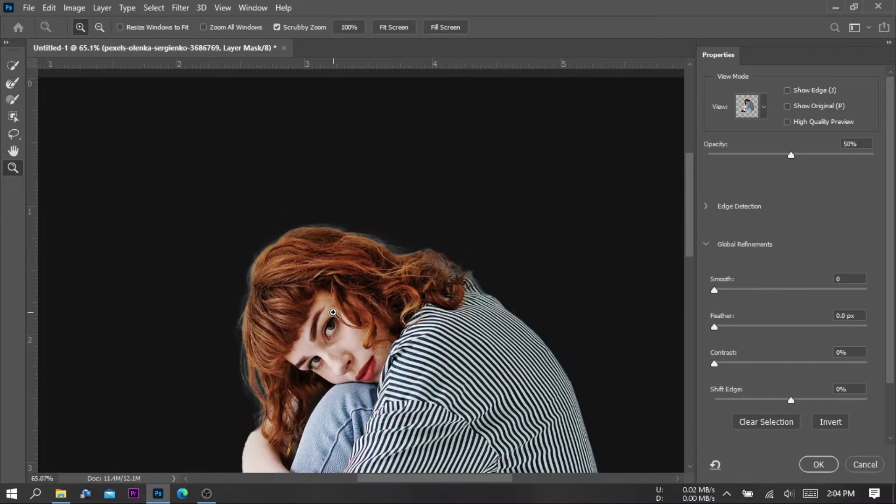
left_click_drag(386, 327, 374, 228)
scroll(373, 224, "down", 3)
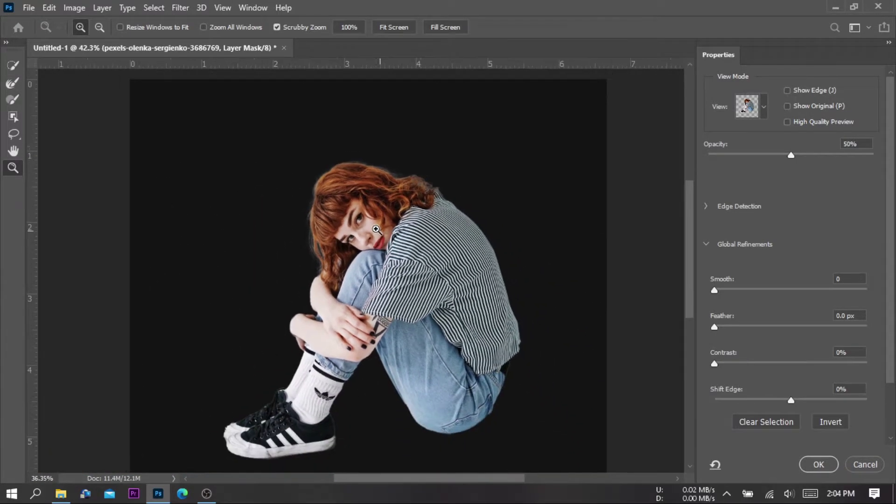
scroll(397, 212, "down", 2)
left_click_drag(427, 158, 548, 206)
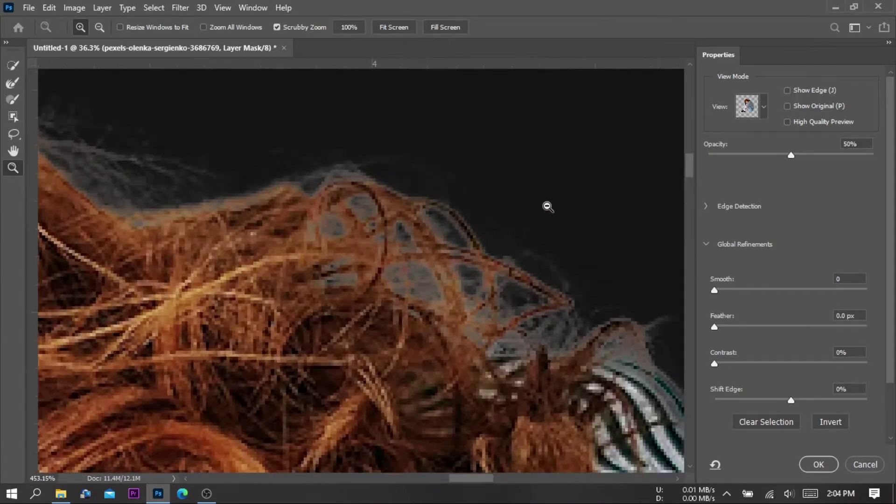
left_click(12, 84)
left_click_drag(457, 278, 446, 272)
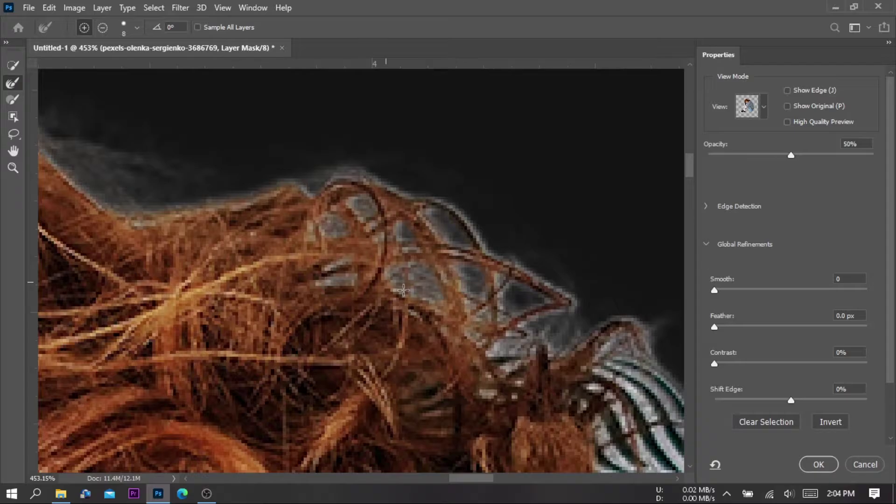
mouse_move(330, 245)
left_mouse_down()
mouse_move(363, 231)
mouse_move(360, 212)
left_mouse_up()
mouse_move(343, 278)
left_mouse_down()
mouse_move(385, 282)
mouse_move(347, 279)
left_mouse_up()
mouse_move(532, 297)
left_mouse_down()
mouse_move(540, 294)
mouse_move(552, 338)
mouse_move(550, 330)
left_mouse_up()
left_click_drag(484, 388, 487, 393)
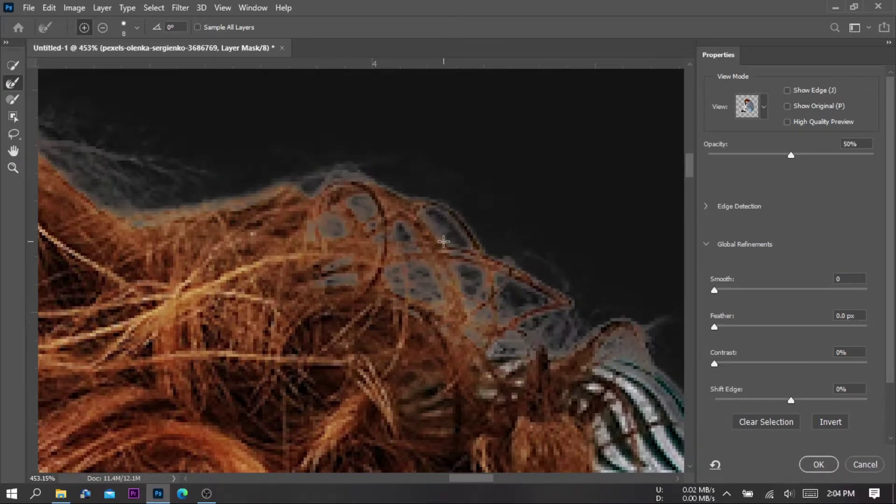
Check the whole cutout and apply the refined mask to the photo layer
key("z")
left_click_drag(432, 221, 330, 224)
scroll(380, 272, "down", 1)
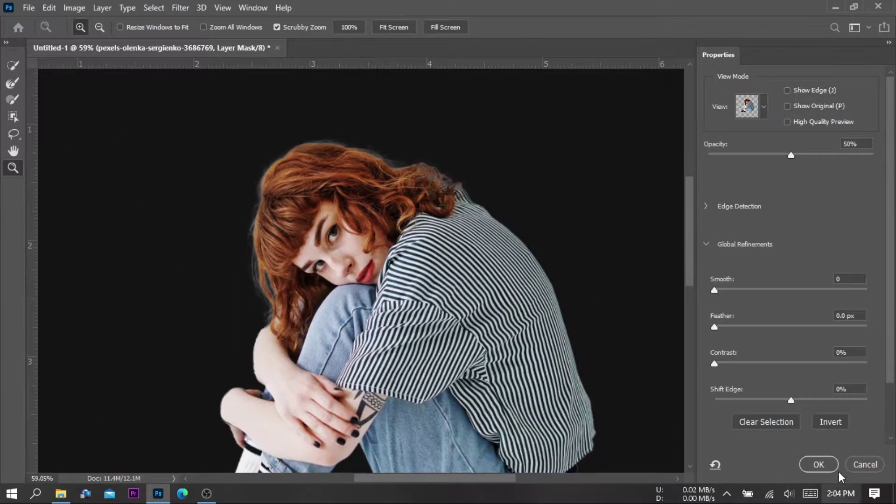
left_click(816, 464)
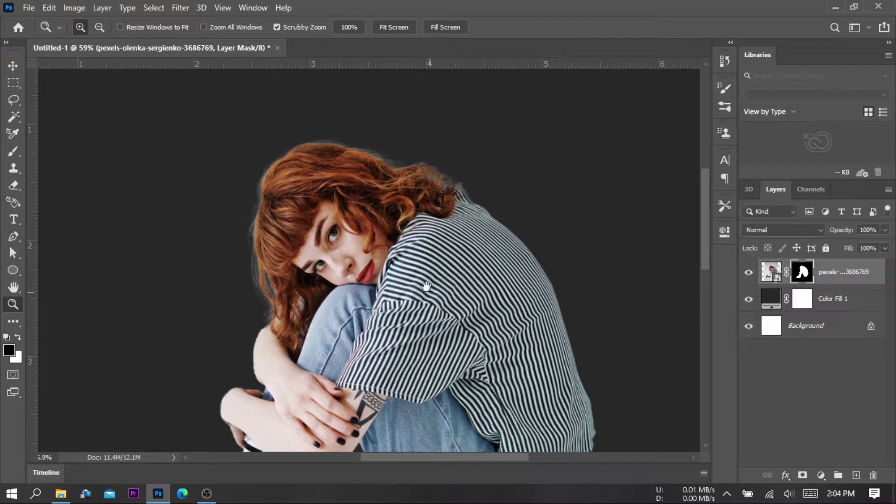
Load the woman's layer mask as a selection, and bring the top of her hair into close view
scroll(426, 287, "down", 3)
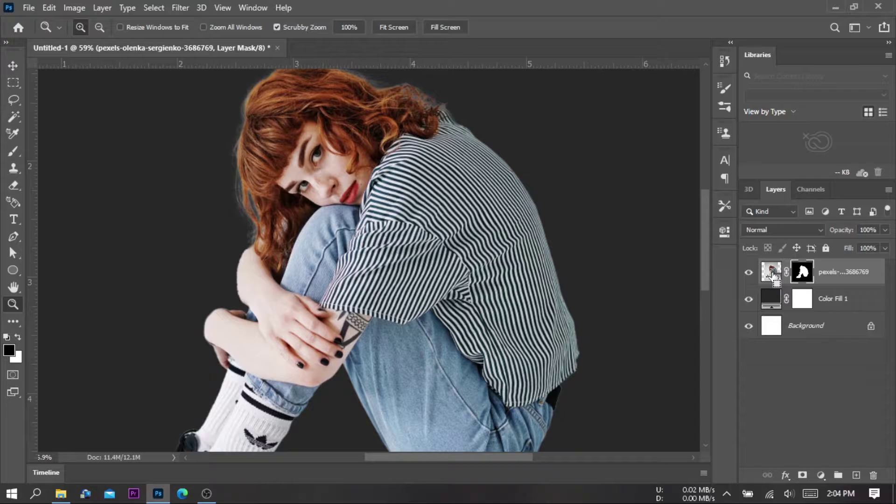
left_click(773, 275, "ctrl")
left_click(811, 276, "ctrl")
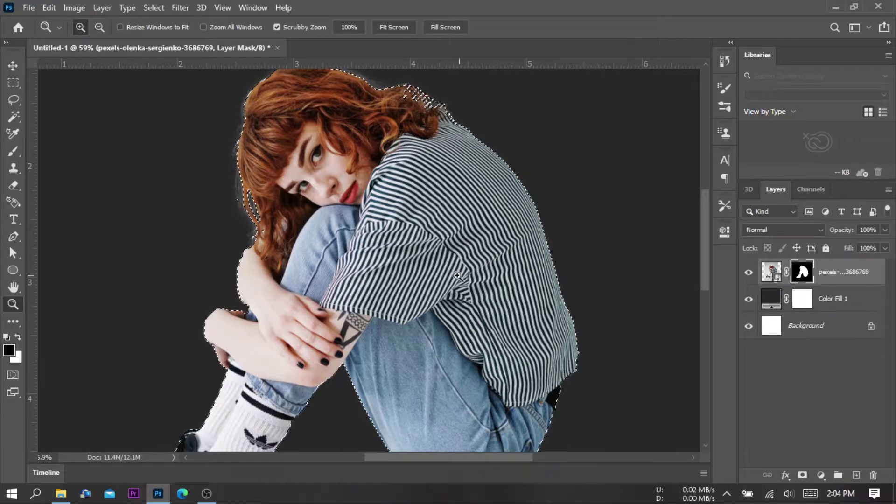
scroll(415, 189, "up", 3)
left_click_drag(415, 189, 482, 172)
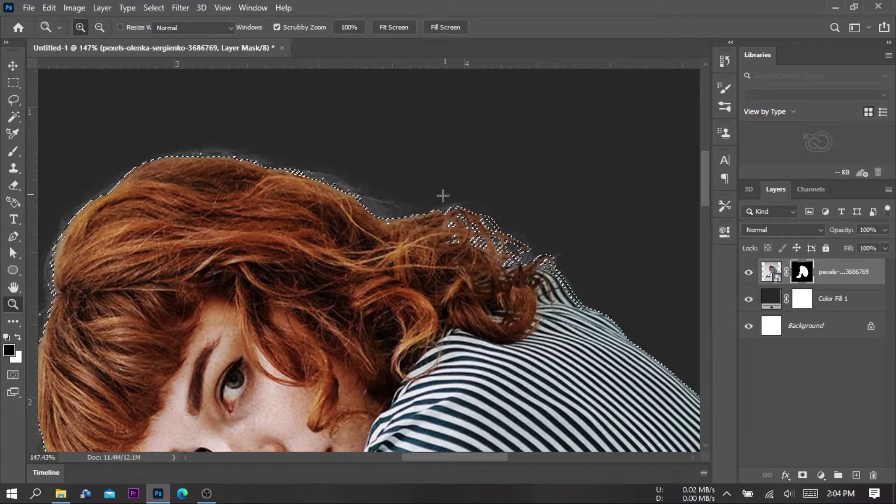
Paint black on the mask with the Brush at size 200 to clear the faint halo above the crown and the back curls
key("b")
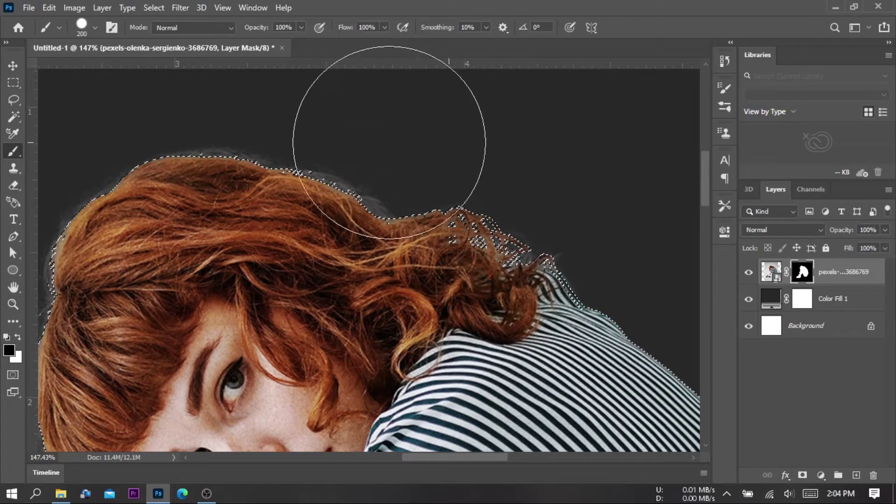
key("space")
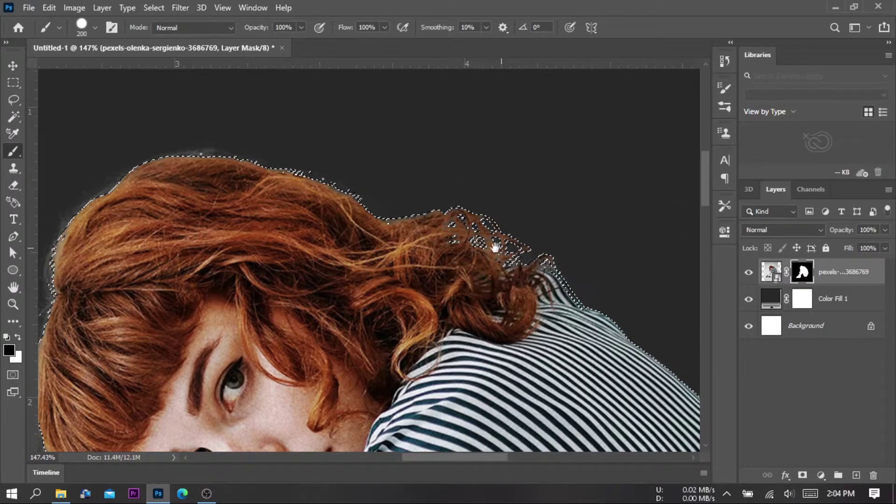
mouse_move(388, 233)
left_mouse_down()
mouse_move(527, 238)
mouse_move(370, 226)
left_mouse_up()
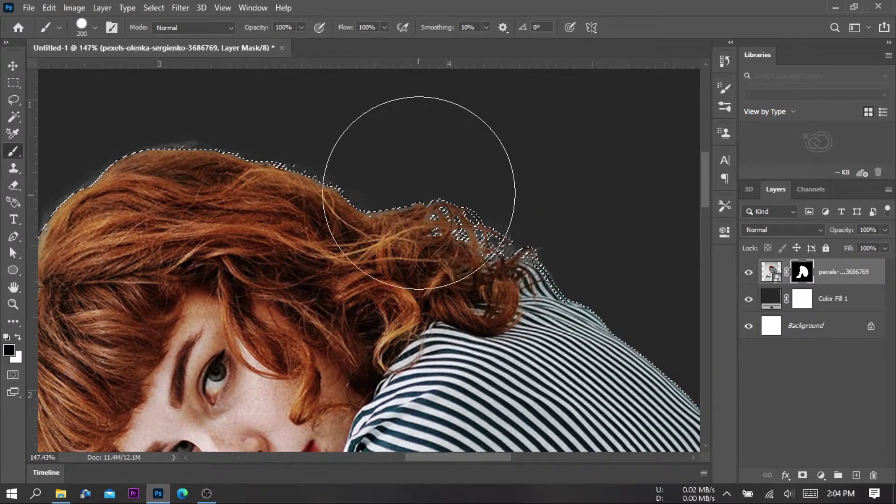
key("space")
left_click_drag(284, 178, 431, 222)
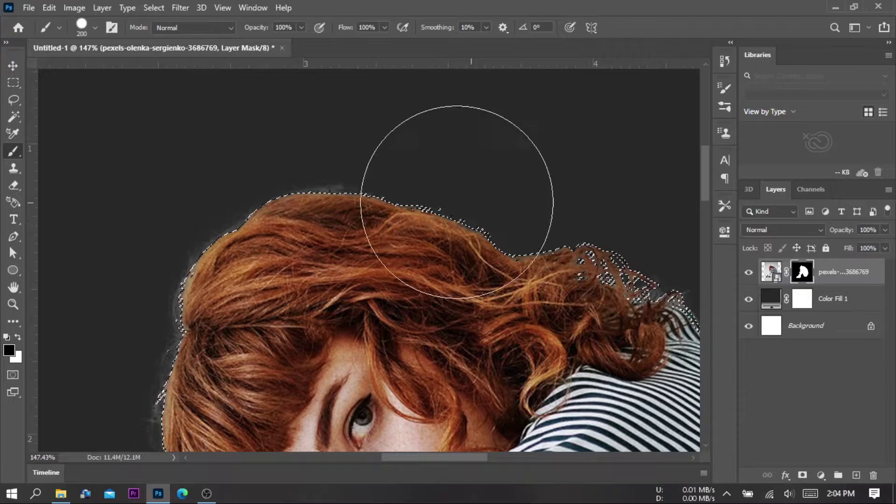
Paint black on the mask along the outer edge of the hair beside the face, down to the arm, to remove the leftover haze
key("space")
left_click_drag(314, 274, 350, 146)
left_click_drag(263, 287, 263, 295)
key("space")
left_click_drag(406, 303, 377, 180)
key("space")
mouse_move(252, 172)
left_mouse_down()
mouse_move(263, 311)
mouse_move(294, 229)
left_mouse_up()
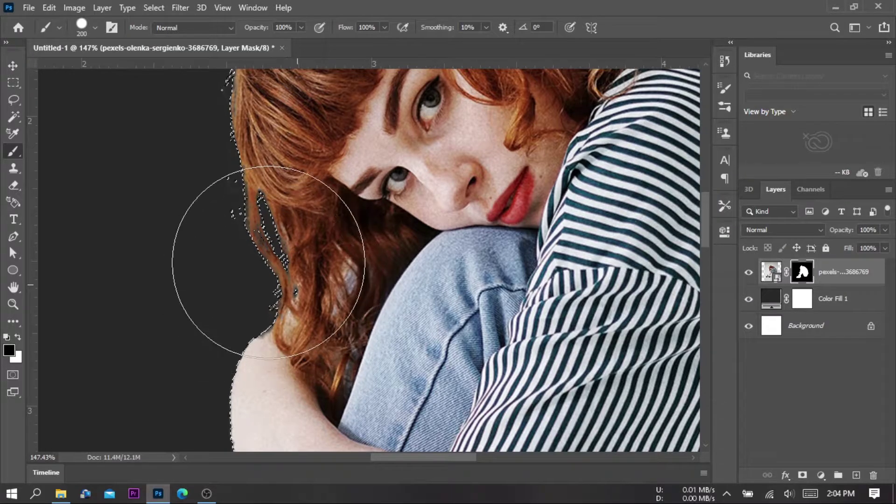
key("space")
left_click_drag(296, 229, 292, 317)
Touch up the mask in black once more from the top of the hair to the loose curls above the collar
key("space")
left_click_drag(371, 175, 300, 316)
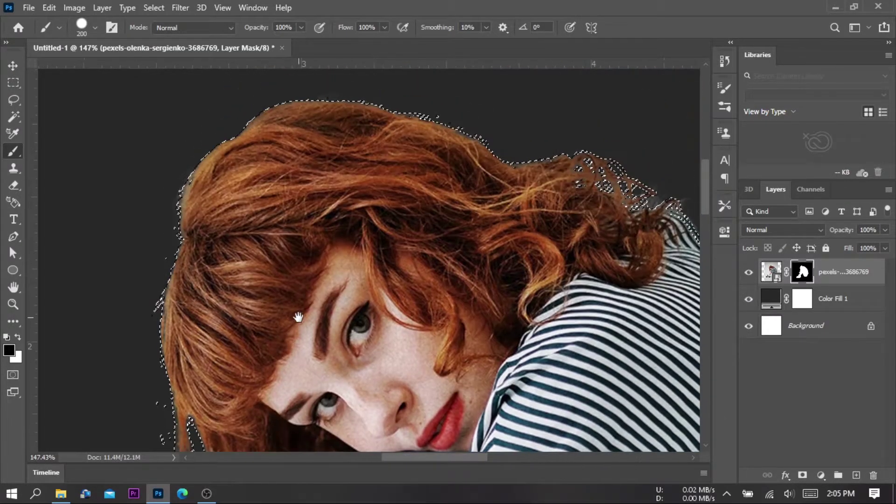
key("space")
left_click_drag(440, 191, 326, 242)
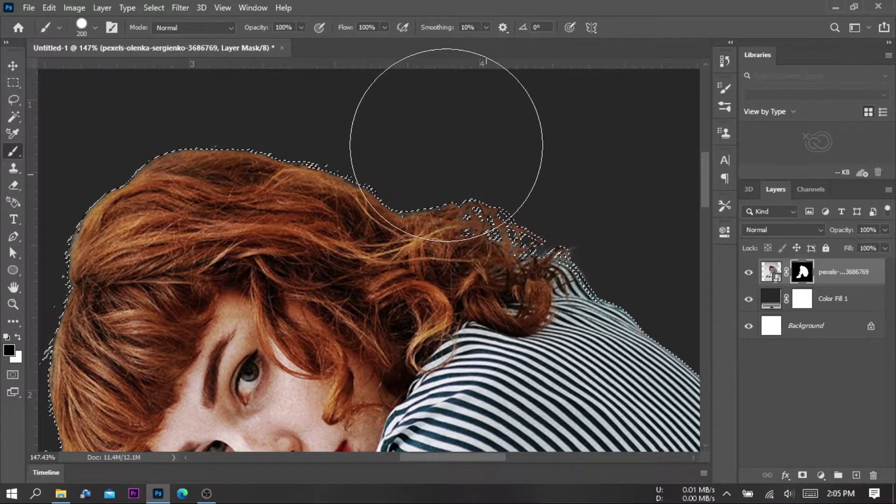
key("space")
left_click_drag(445, 171, 321, 182)
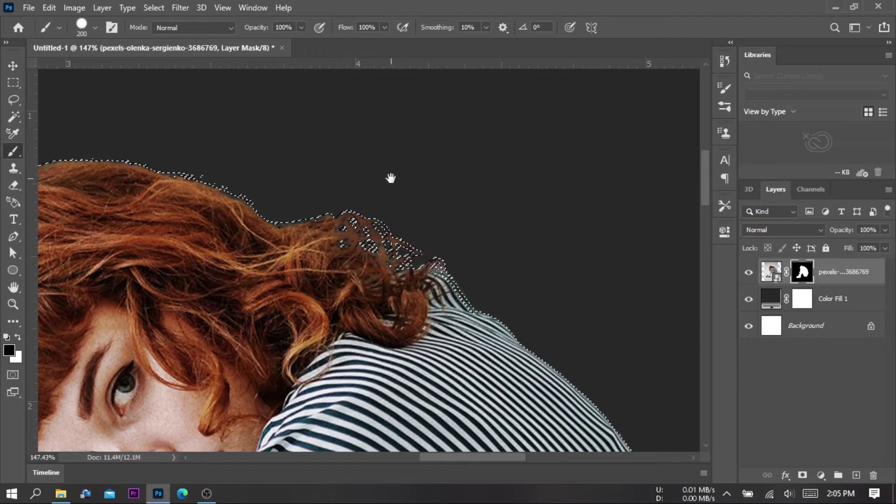
Clear the selection, check the full figure, and make the photo layer's image active instead of its mask
key("ctrl+space")
left_click_drag(448, 180, 261, 201)
scroll(431, 234, "down", 2)
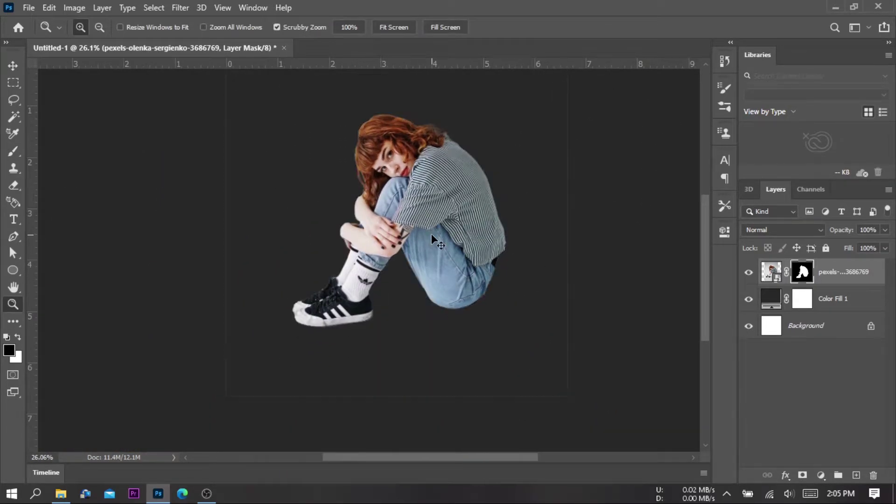
scroll(429, 208, "up", 3)
left_click_drag(430, 211, 438, 211)
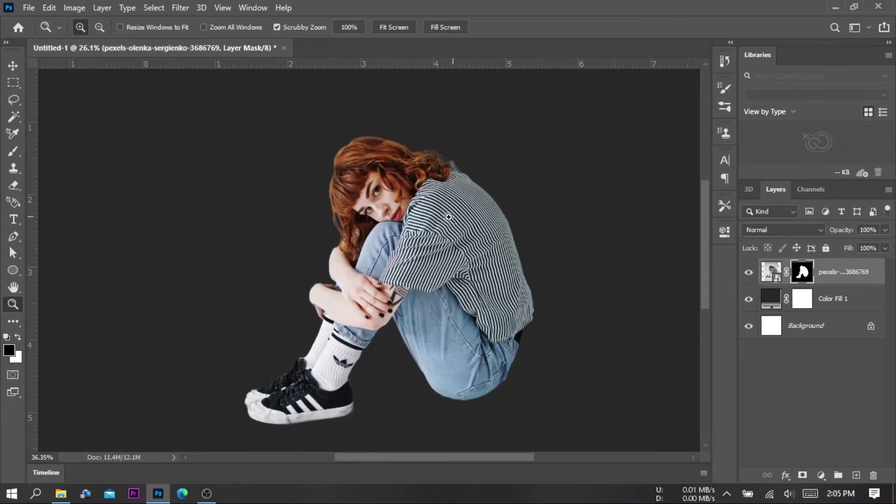
left_click(772, 273)
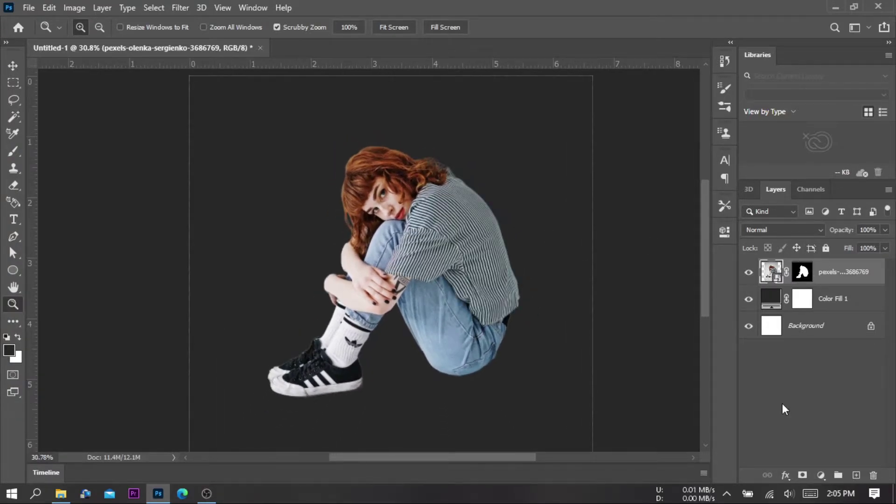
Draw a square of about 977 px over the woman with the Rectangle Tool
left_click(18, 270)
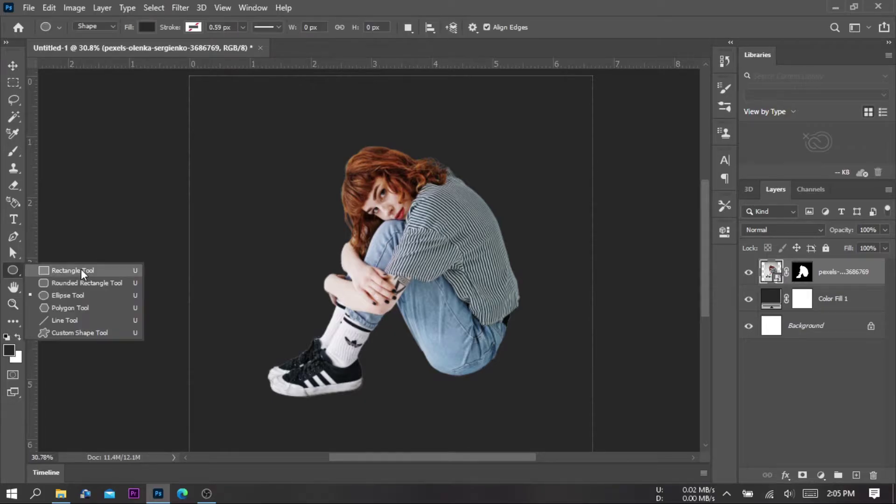
left_click(80, 270)
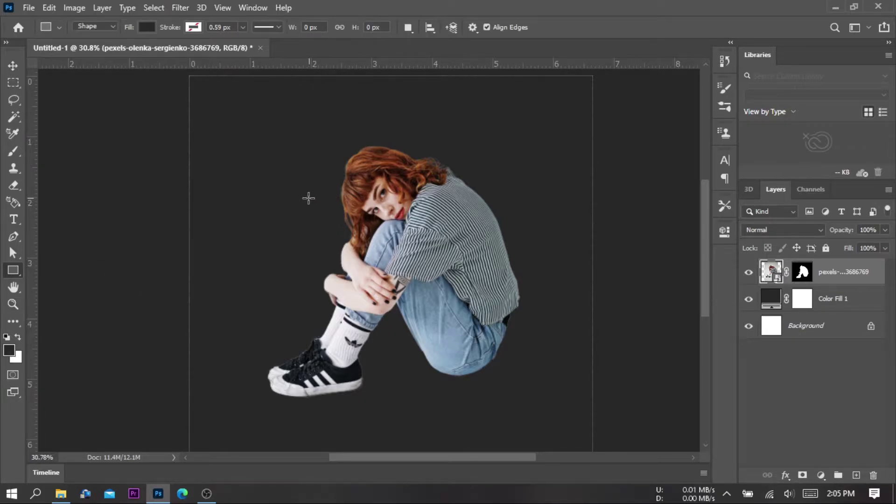
key("z")
key("u")
left_click_drag(306, 186, 580, 380)
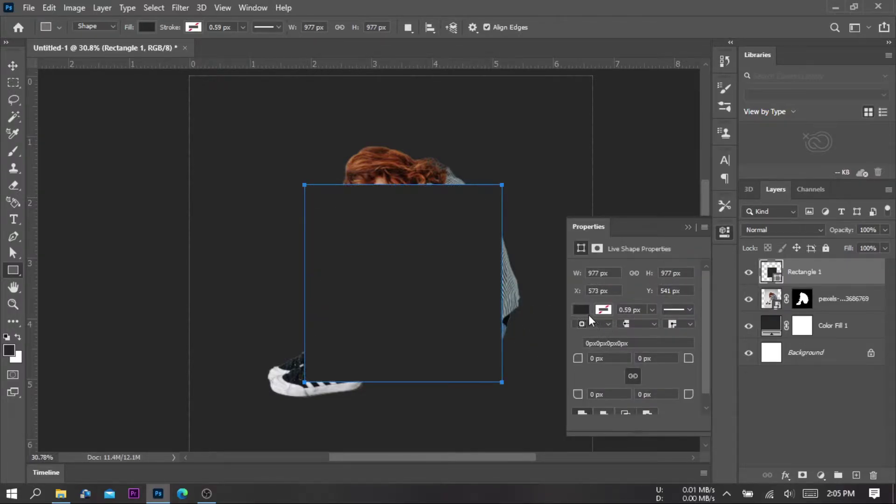
Fill the square with yellow from the recently used colors
left_click(582, 310)
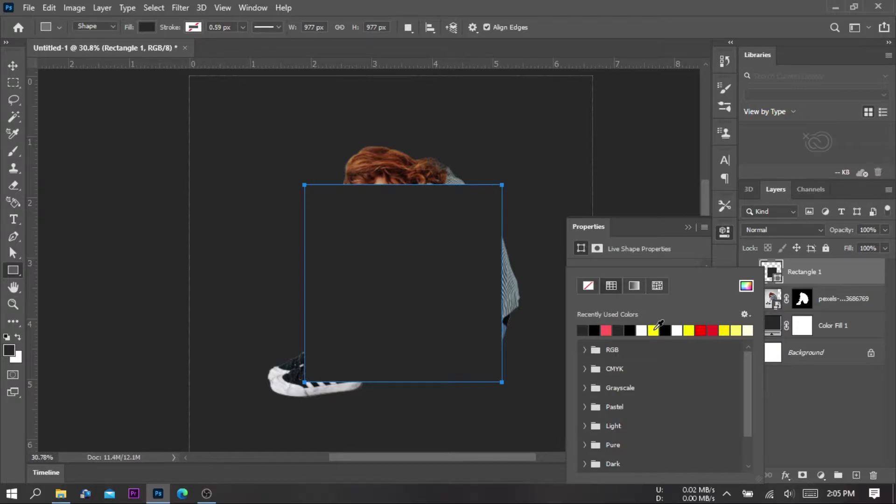
left_click(655, 329)
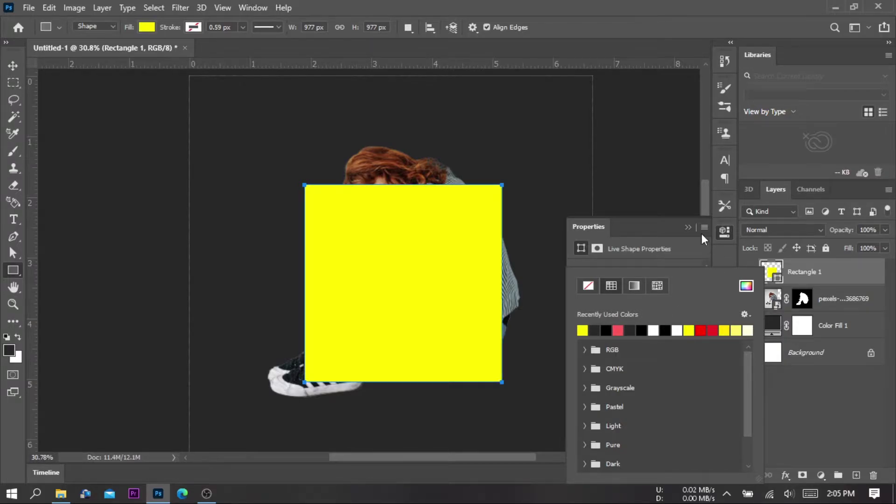
left_click(690, 227)
left_click(689, 228)
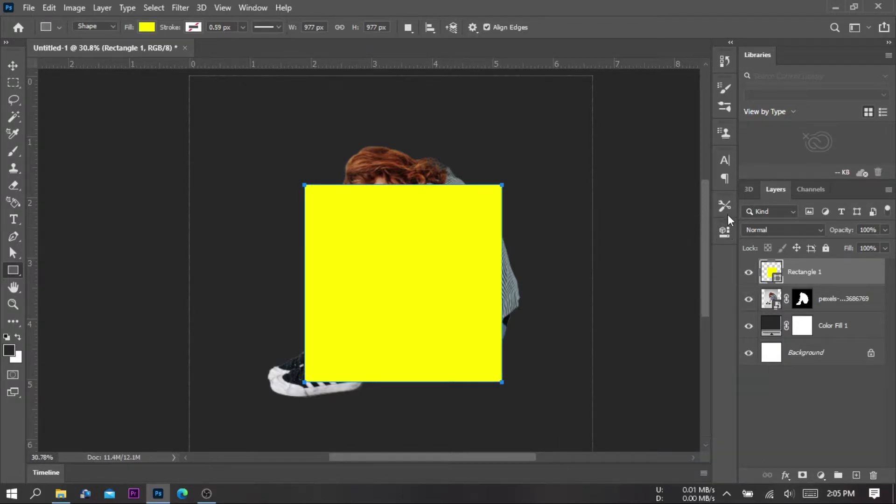
Round all four corners of the yellow square to a 30 px radius
left_click(724, 232)
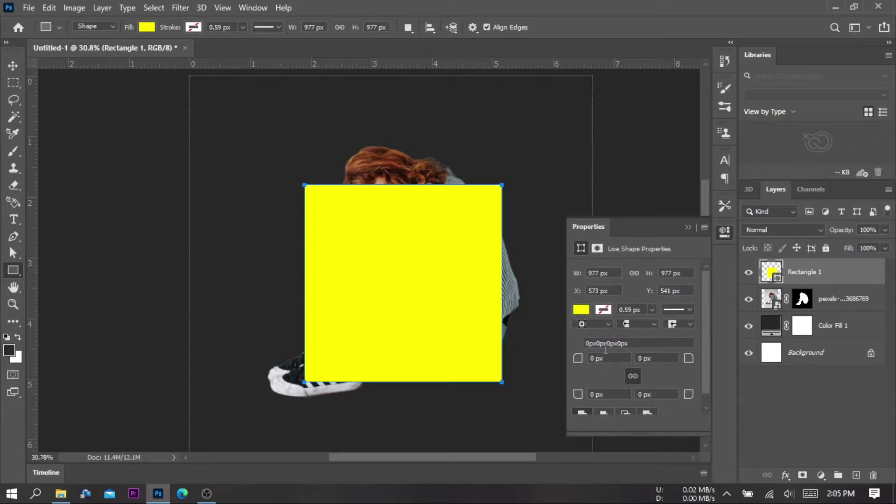
left_click_drag(578, 359, 597, 356)
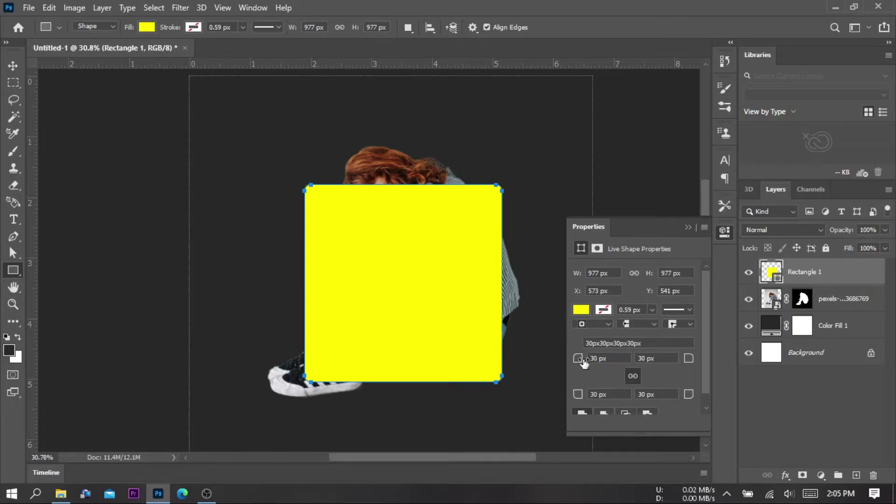
left_click_drag(580, 358, 580, 358)
left_click(685, 228)
Enlarge the yellow square centrally so an even dark border remains around it, and move its layer beneath the woman's layer
left_click(13, 65)
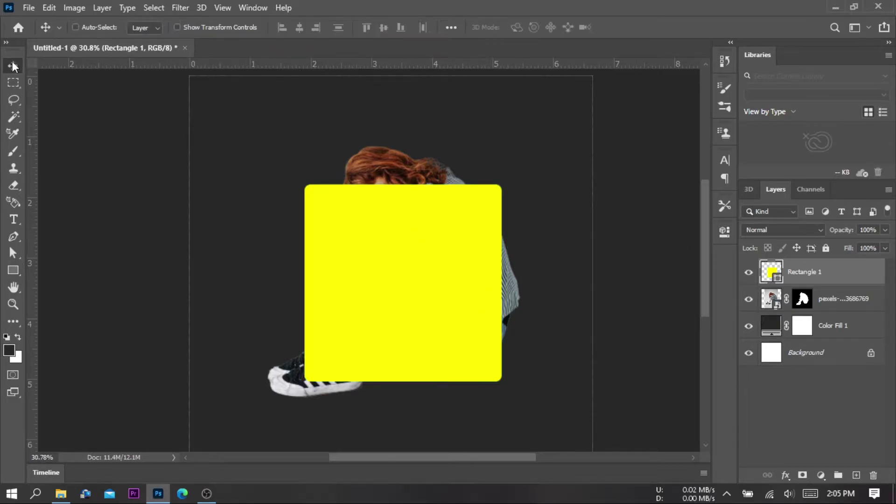
key("z")
left_click(441, 237, "alt")
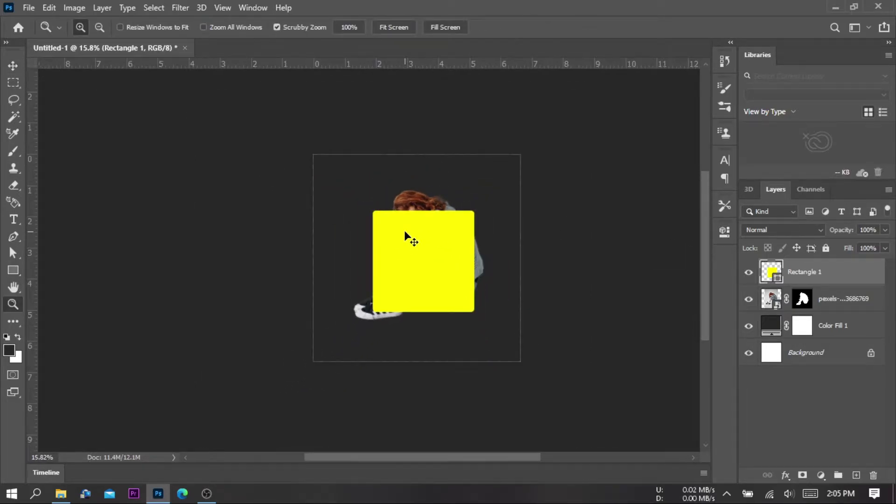
key("ctrl+t")
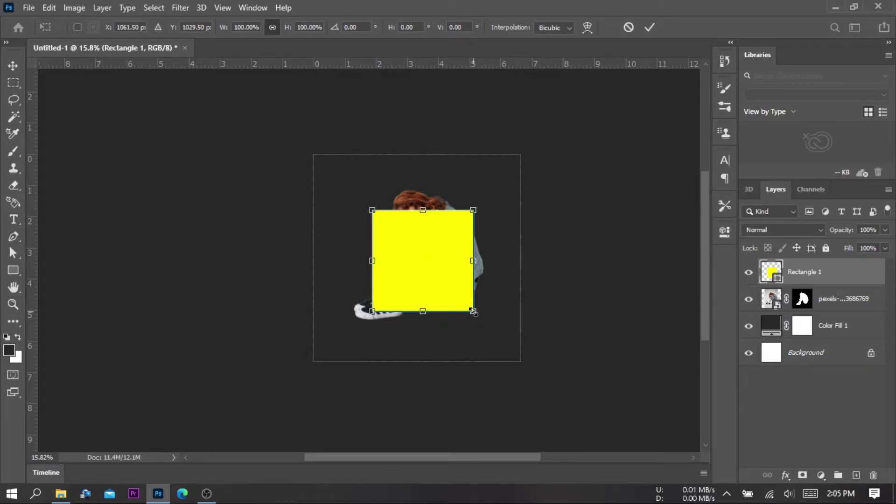
left_click_drag(473, 311, 464, 285)
key("Return")
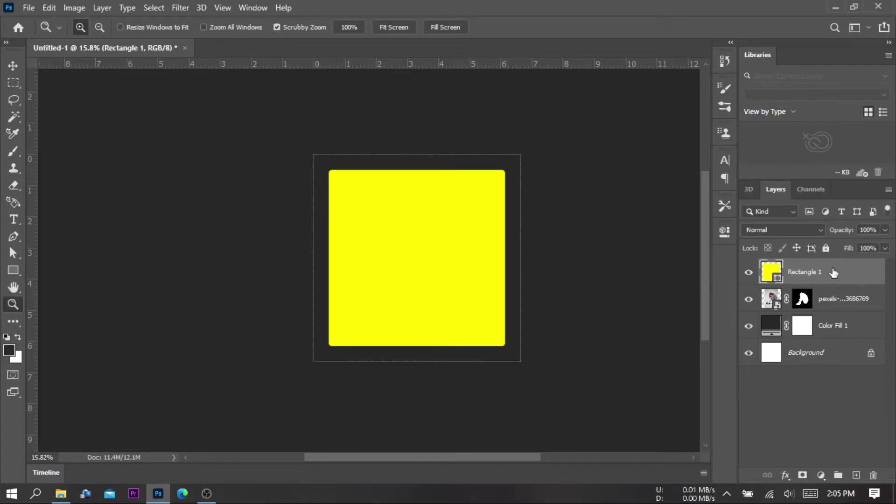
left_click_drag(833, 273, 834, 312)
left_click_drag(431, 252, 469, 252)
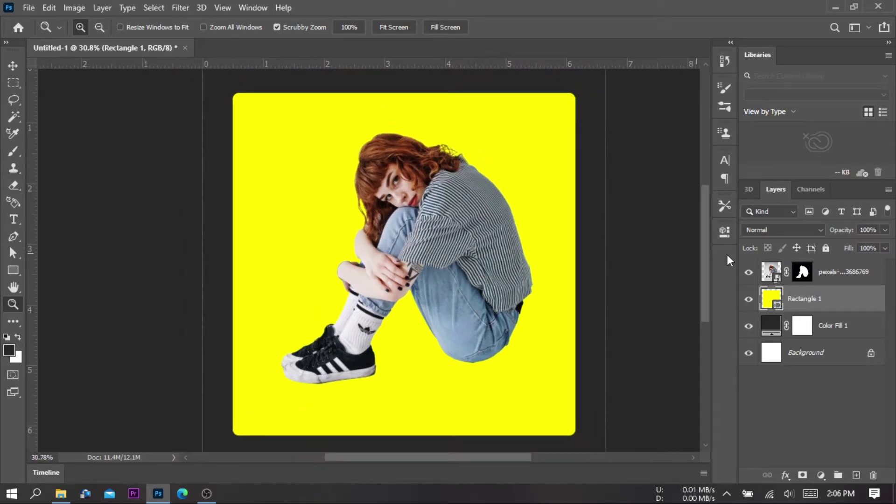
Scale the woman's cutout down proportionally about its center to less than half its size
left_click(846, 273)
key("ctrl+t")
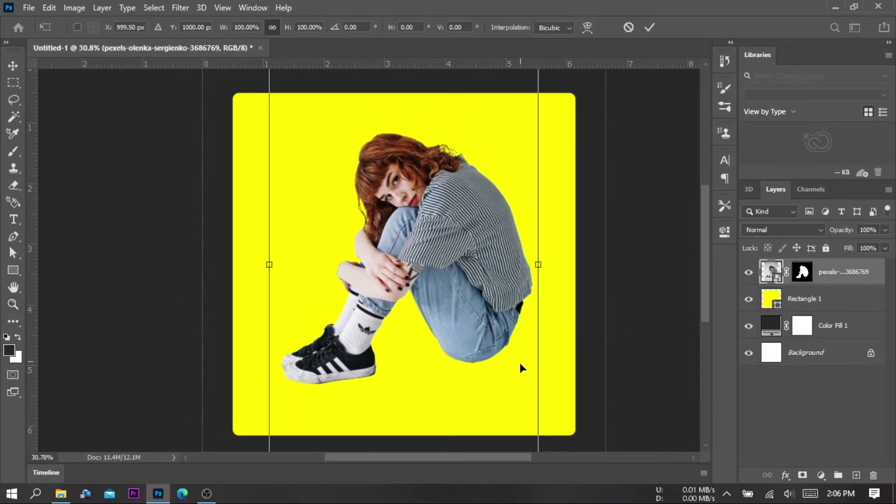
scroll(516, 360, "up", 2)
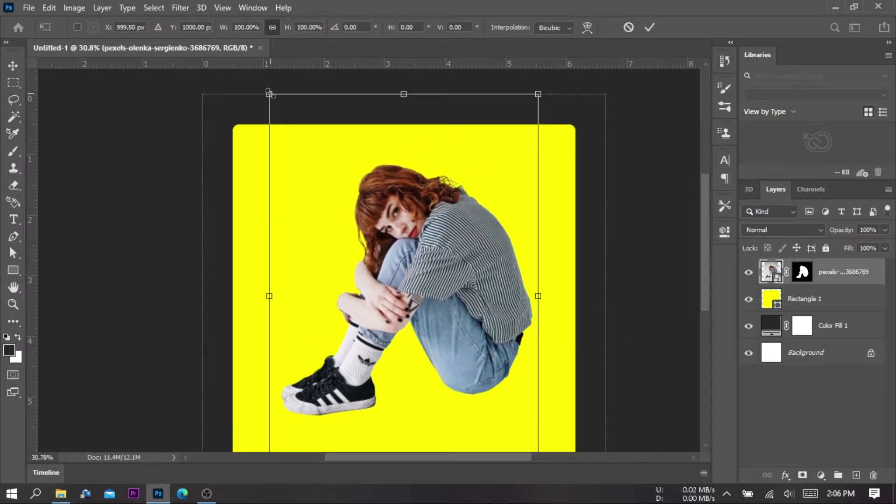
left_click_drag(269, 94, 346, 202)
key("Return")
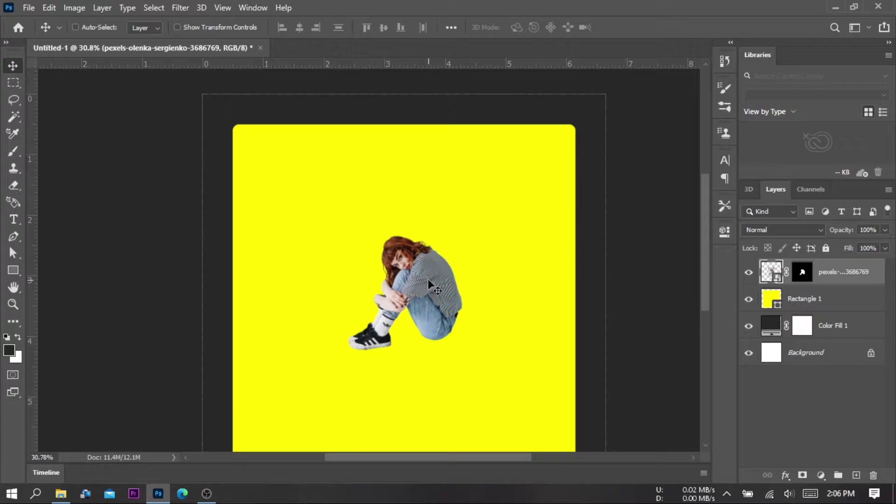
Center the woman on the canvas and enlarge her to about 108%
mouse_move(428, 279)
left_mouse_down()
mouse_move(441, 275)
mouse_move(432, 271)
left_mouse_up()
key("z")
scroll(433, 270, "down", 1)
mouse_move(436, 230)
left_mouse_down()
mouse_move(421, 228)
mouse_move(432, 229)
left_mouse_up()
scroll(423, 229, "up", 1)
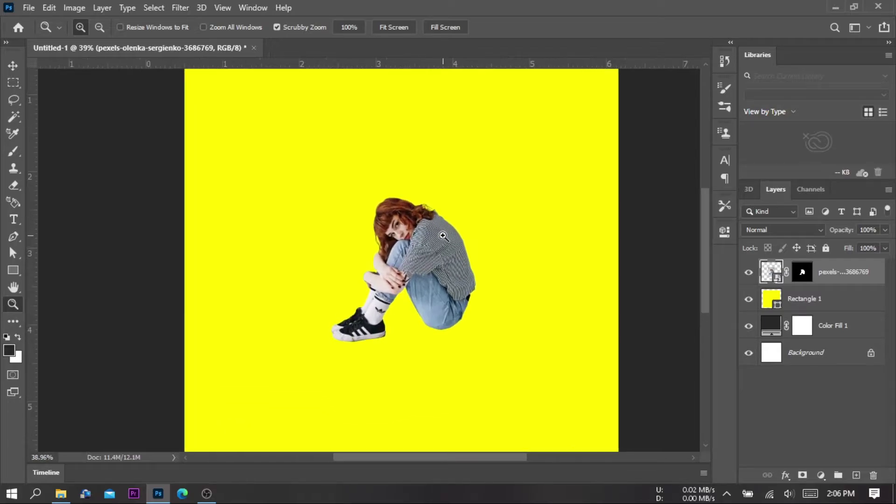
key("ctrl+t")
left_click_drag(480, 390, 486, 398)
key("Return")
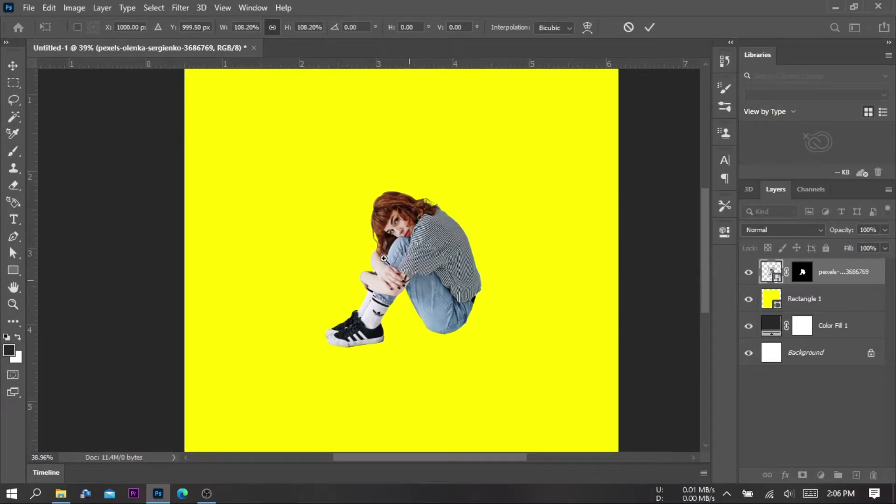
Add the text "70%" above the woman's head in the Bebas Neue font
key("t")
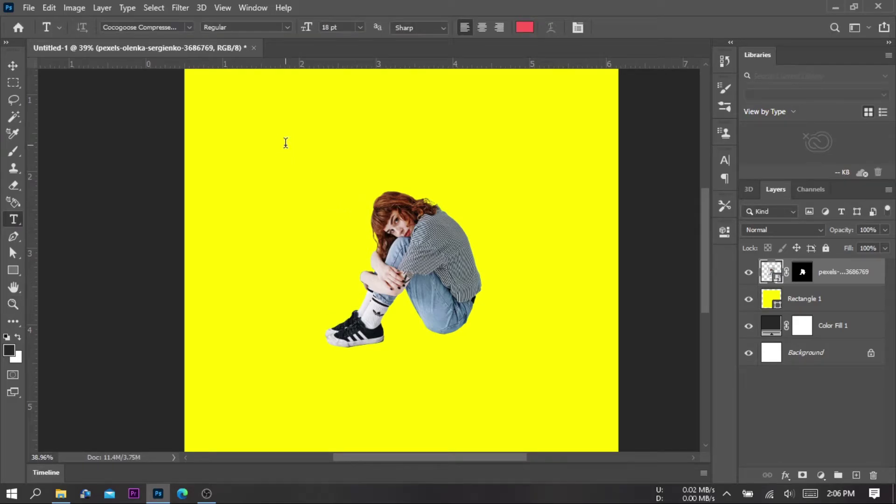
left_click(285, 142)
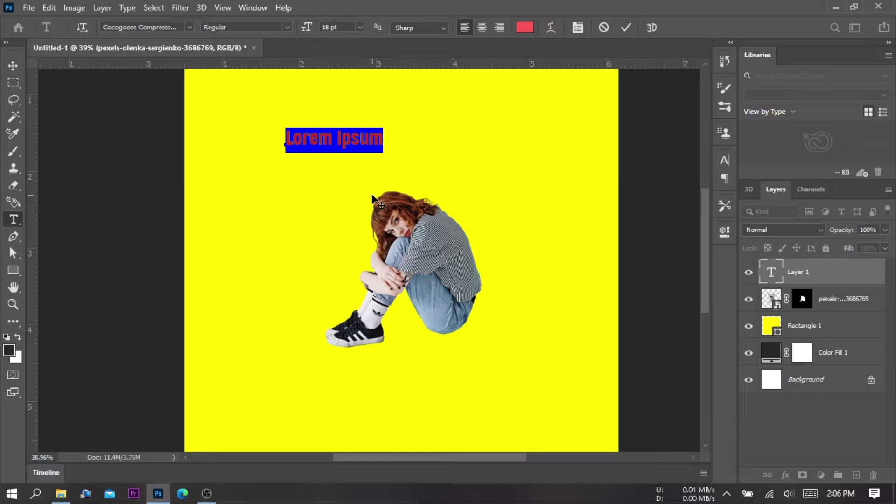
type("20")
key("BackSpace")
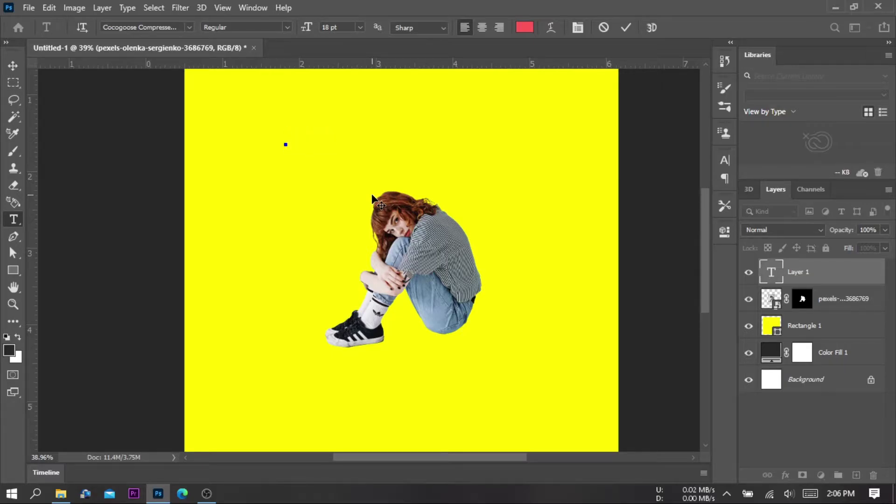
left_click(189, 24)
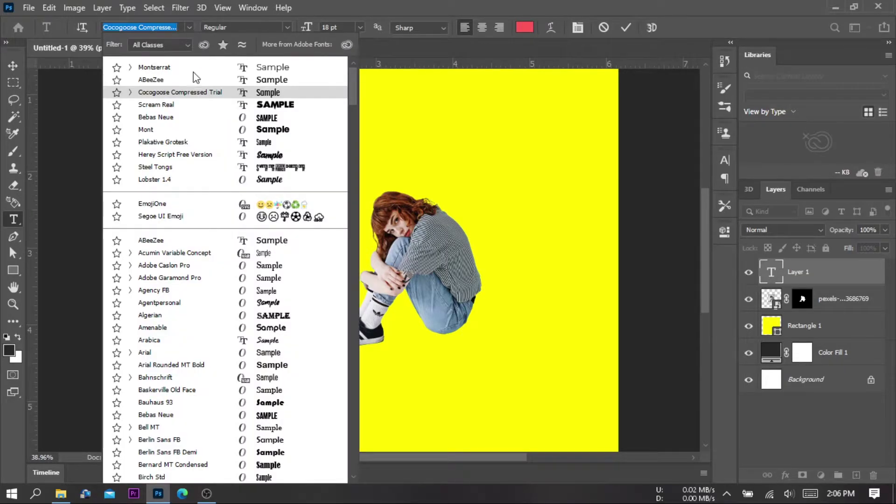
left_click(187, 123)
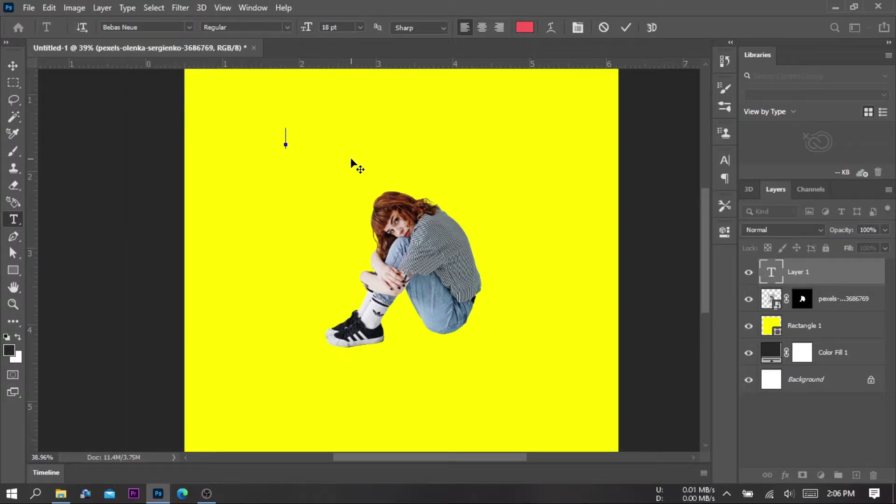
type("70%")
left_click(626, 29)
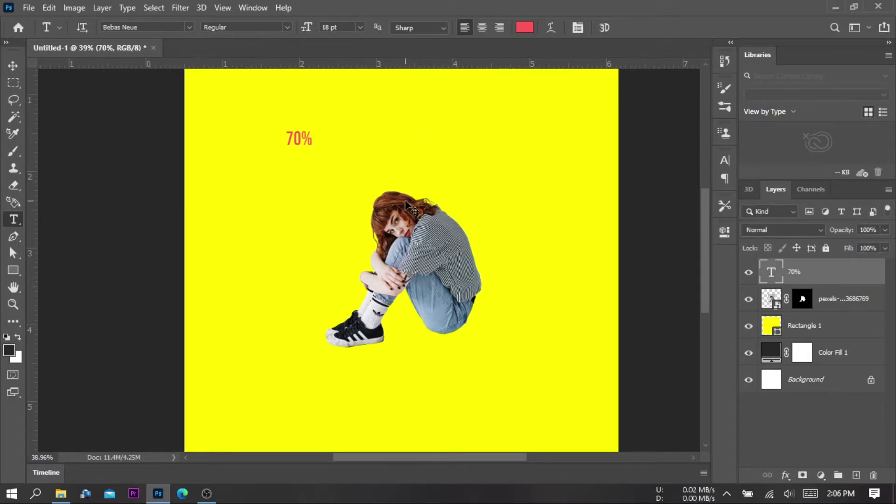
Enlarge the 70% text proportionally to about 1289% and center it on the canvas
key("ctrl+t")
left_click_drag(313, 150, 470, 267)
left_click_drag(384, 234, 407, 234)
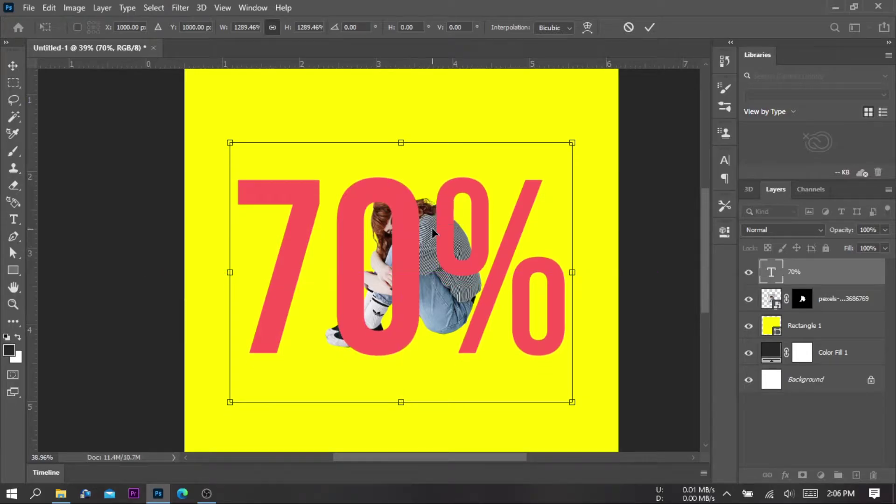
key("Return")
Move the 70% text layer beneath the woman's layer
key("z")
mouse_move(463, 211)
left_mouse_down()
mouse_move(405, 203)
mouse_move(449, 209)
left_mouse_up()
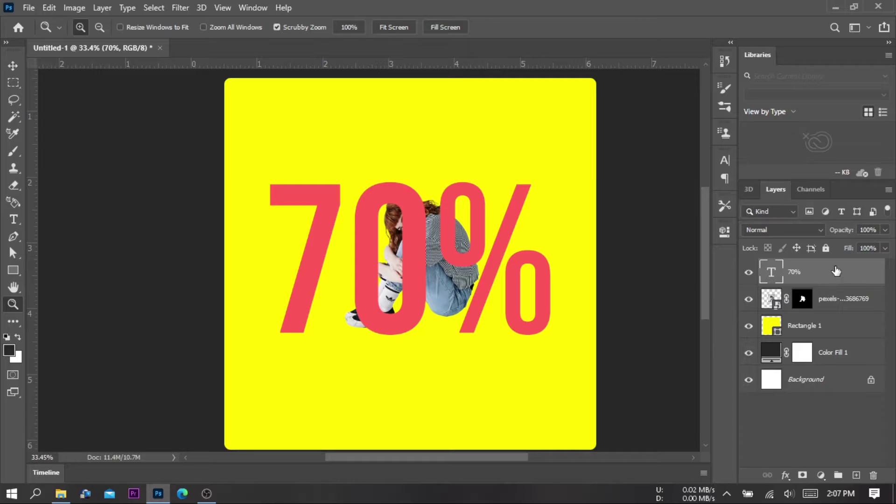
left_click_drag(836, 271, 836, 307)
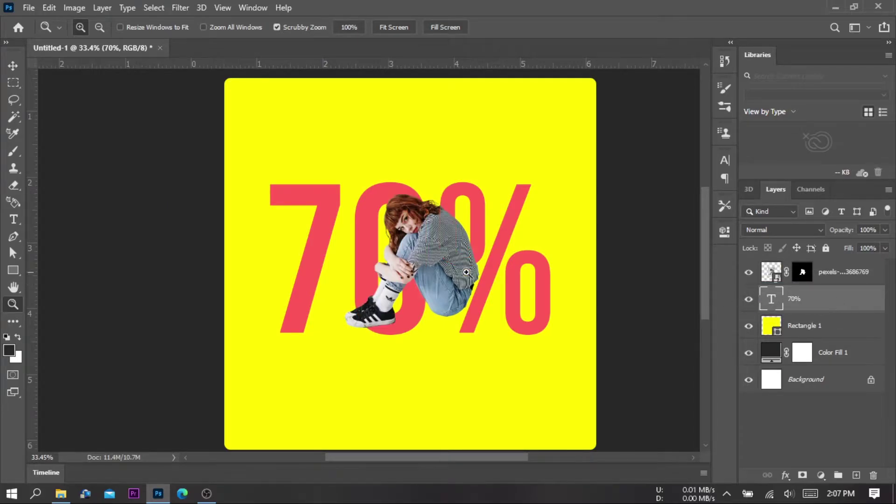
Duplicate the 70% text layer and place the copy above the woman's layer
left_click_drag(423, 261, 437, 259)
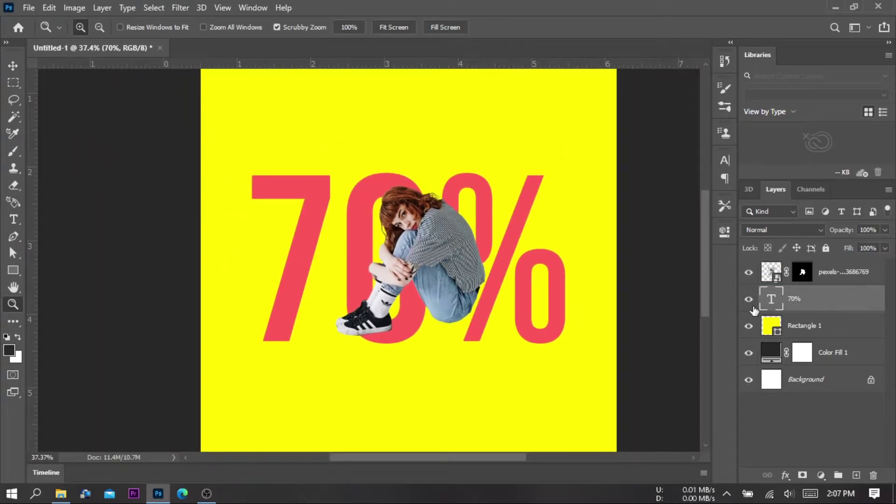
key("ctrl+j")
left_click_drag(834, 304, 835, 261)
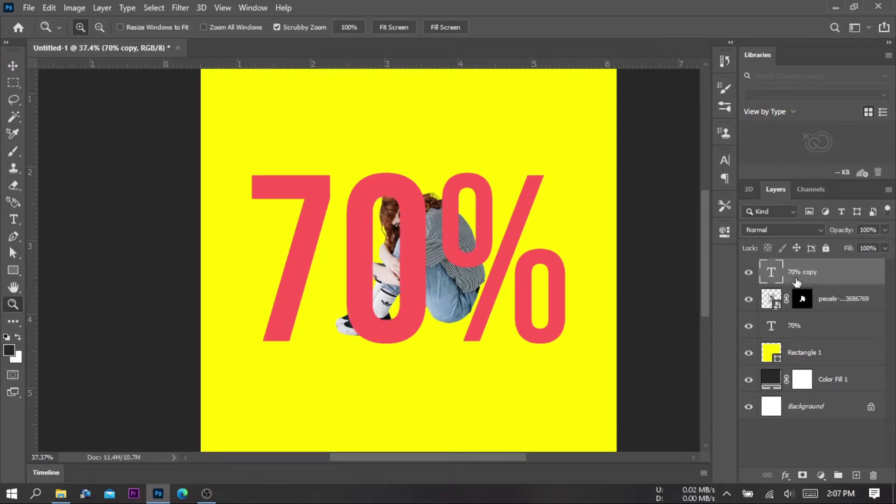
Add a layer mask to the 70% copy and paint black over its 7 and 0, keeping the percent sign in front of the woman
left_click(803, 476)
key("b")
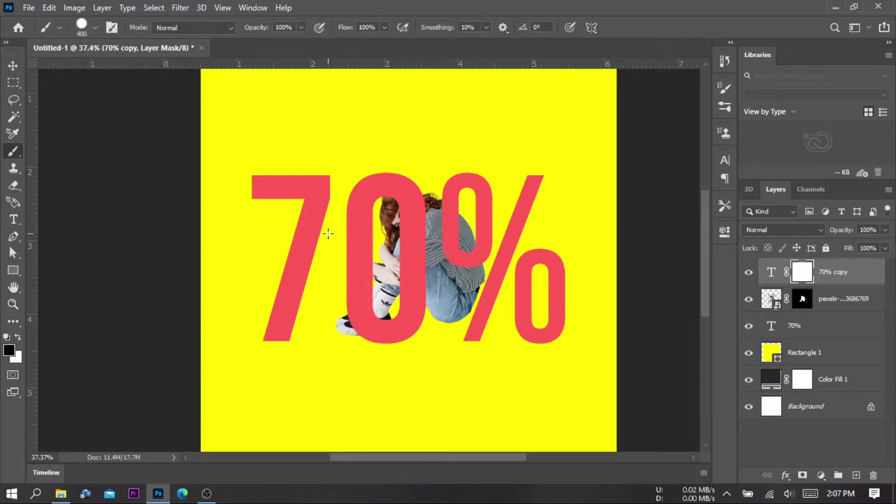
key("bracketright")
key("bracketright")
key("bracketright")
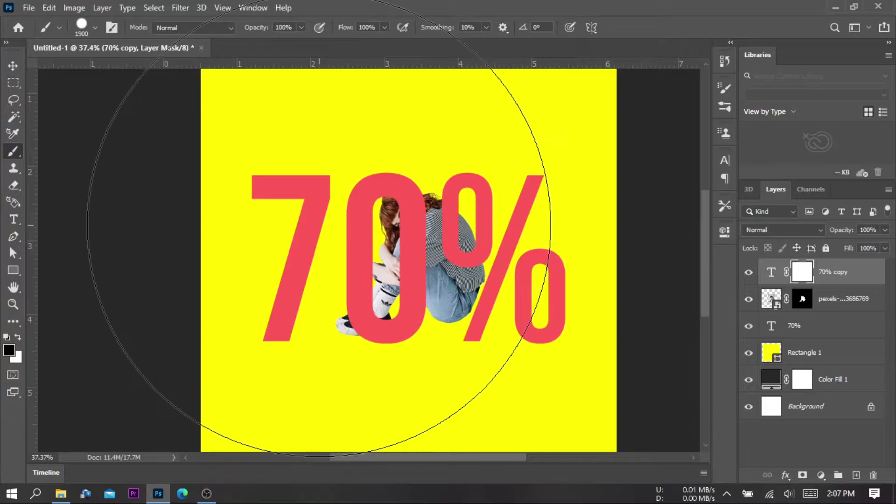
key("bracketleft")
key("bracketleft")
key("bracketleft")
key("bracketleft")
key("bracketleft")
key("bracketleft")
key("bracketleft")
key("bracketleft")
key("bracketleft")
key("bracketleft")
key("bracketleft")
key("bracketleft")
key("bracketleft")
key("bracketleft")
key("bracketleft")
key("bracketleft")
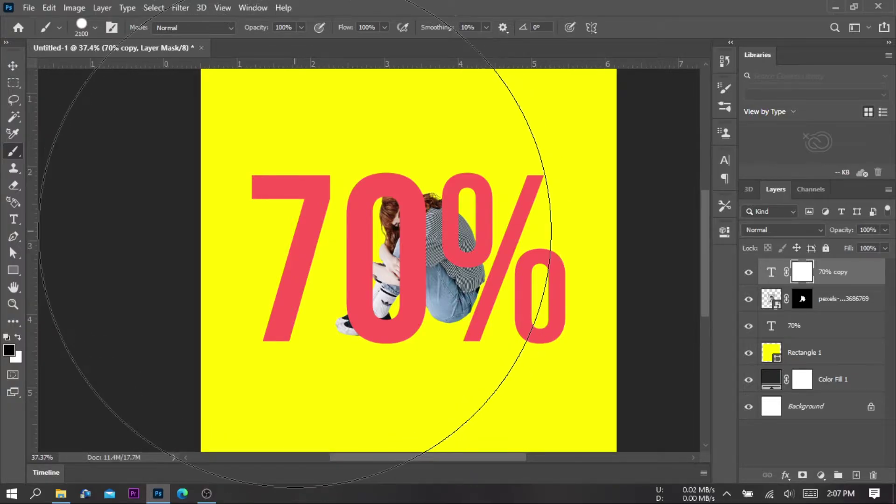
mouse_move(272, 208)
left_mouse_down()
mouse_move(279, 302)
mouse_move(284, 200)
mouse_move(286, 308)
mouse_move(296, 211)
mouse_move(325, 315)
mouse_move(322, 284)
mouse_move(364, 311)
mouse_move(357, 213)
mouse_move(338, 199)
mouse_move(314, 290)
mouse_move(354, 285)
mouse_move(361, 246)
mouse_move(344, 206)
mouse_move(336, 298)
mouse_move(340, 231)
mouse_move(407, 266)
mouse_move(330, 280)
left_mouse_up()
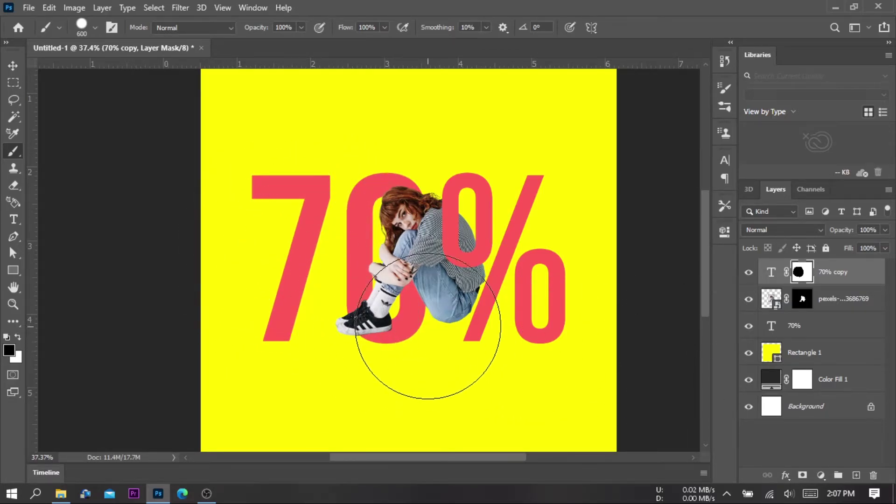
Duplicate the woman's cutout layer twice
key("z")
mouse_move(443, 236)
left_mouse_down()
mouse_move(469, 244)
mouse_move(448, 238)
left_mouse_up()
left_click(847, 300)
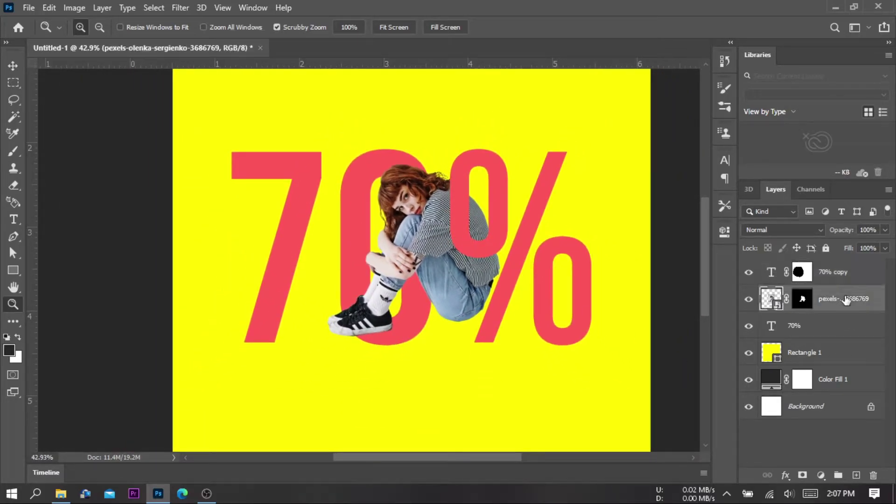
key("ctrl+j")
key("ctrl+j")
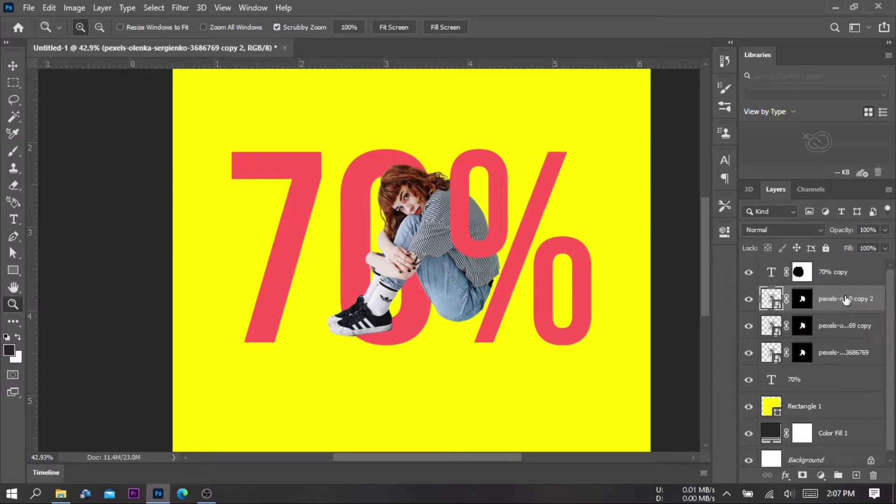
Turn off the green and blue channels in the original woman layer's blending options, leaving only red
left_click(845, 327)
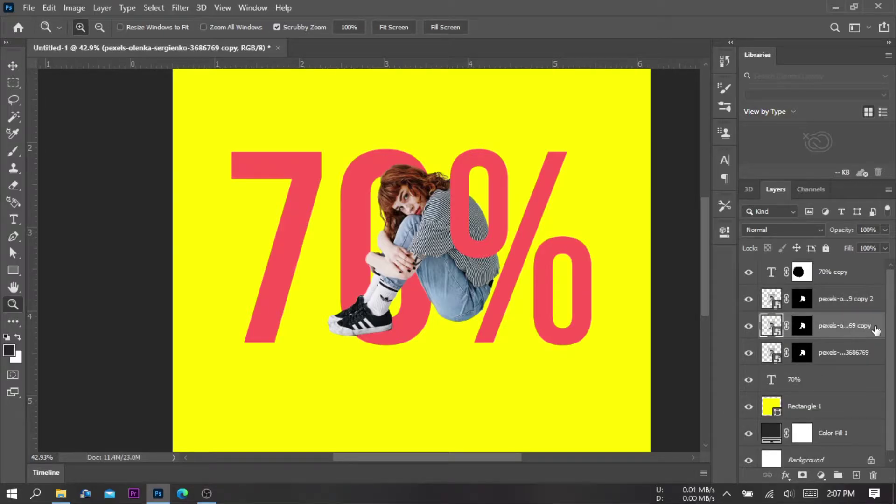
left_click(857, 353)
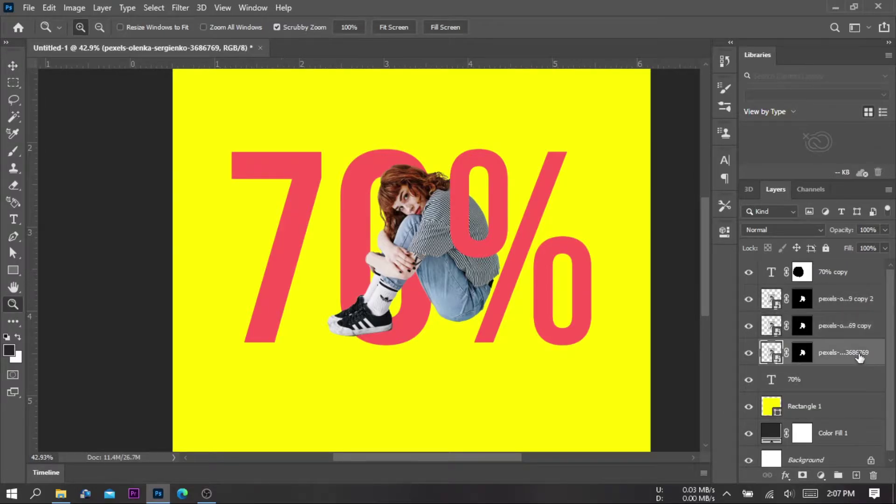
double_click(877, 356)
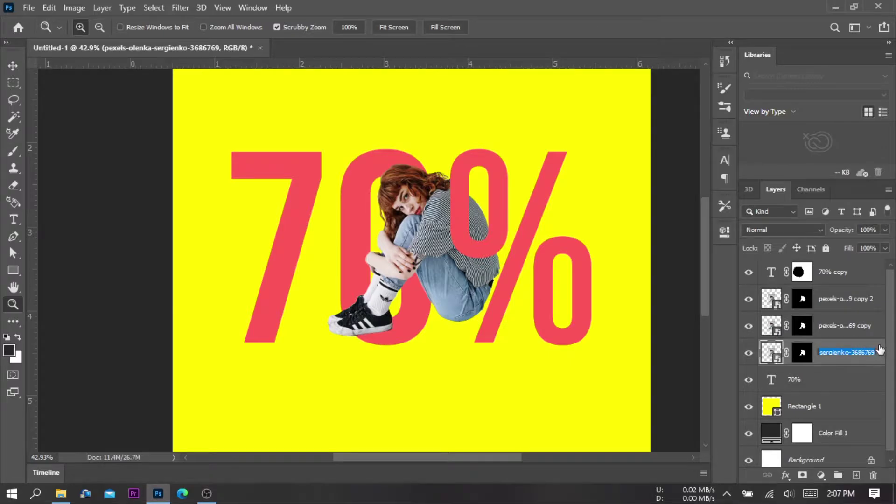
key("Return")
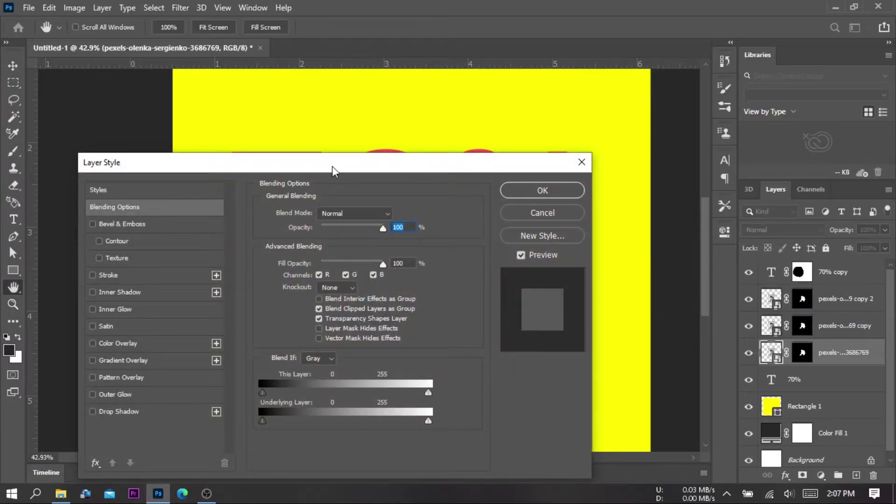
left_click_drag(332, 166, 410, 109)
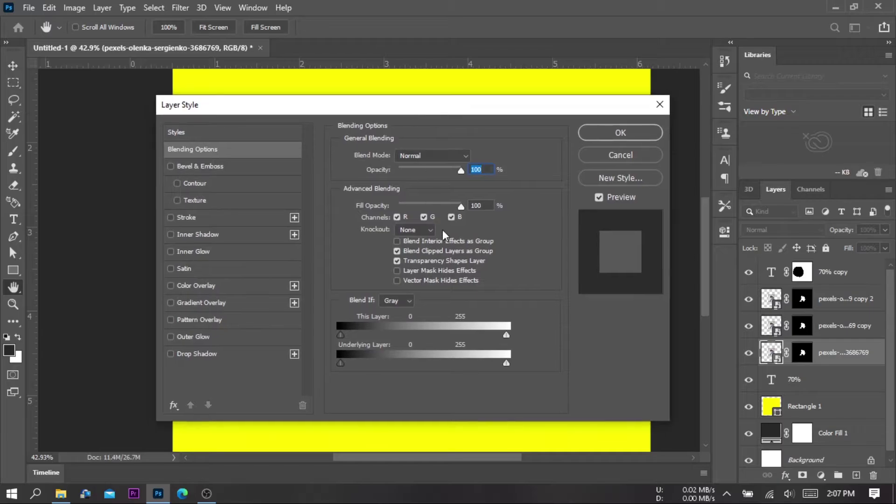
left_click(423, 217)
left_click(450, 216)
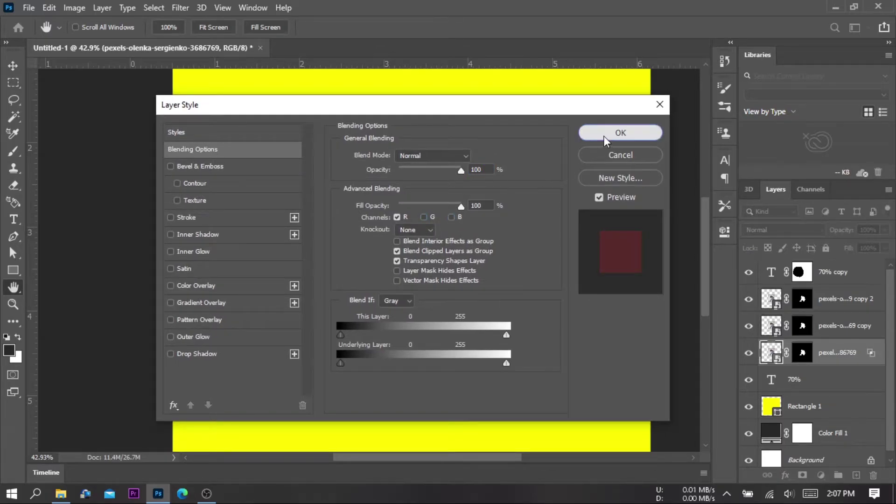
left_click(604, 134)
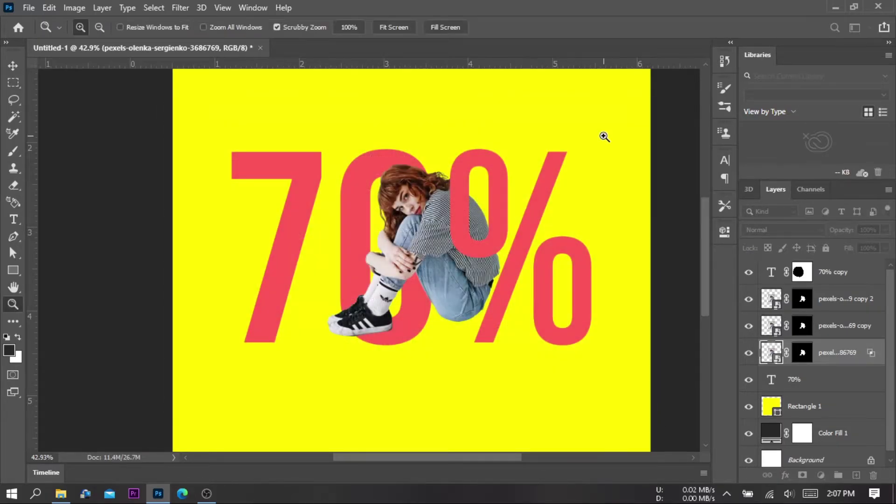
Turn off the G and B channels in the blending options of the woman's first copy, leaving only R
left_click(837, 301)
left_click(855, 329)
double_click(878, 328)
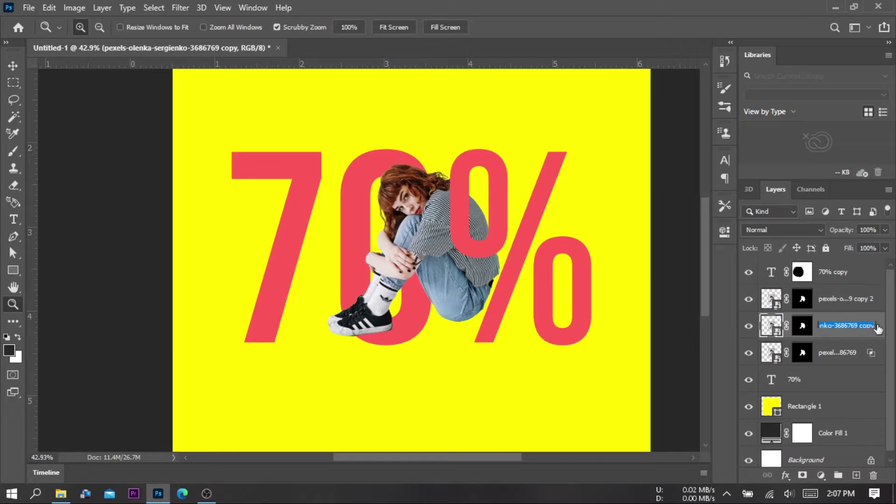
key("Return")
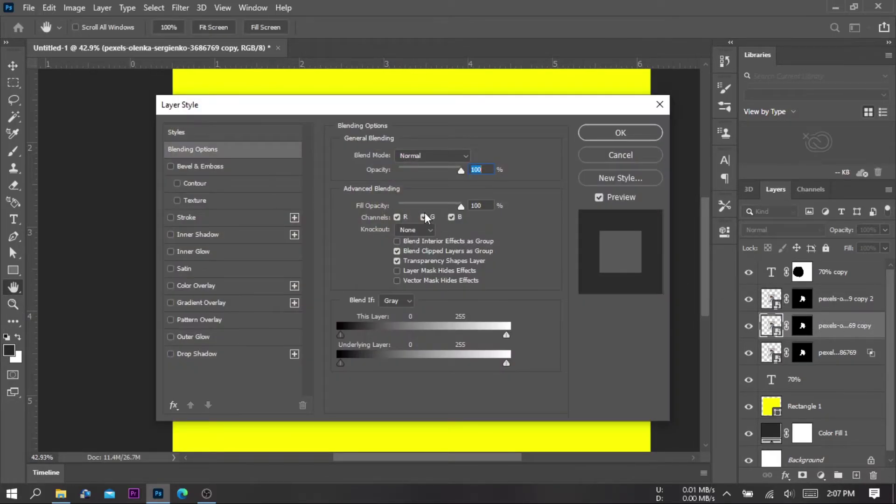
left_click(425, 217)
left_click(452, 218)
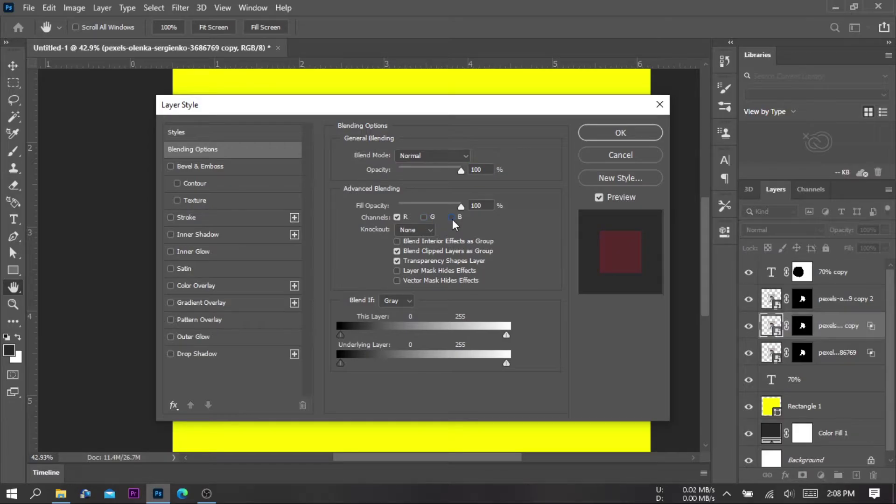
left_click(625, 132)
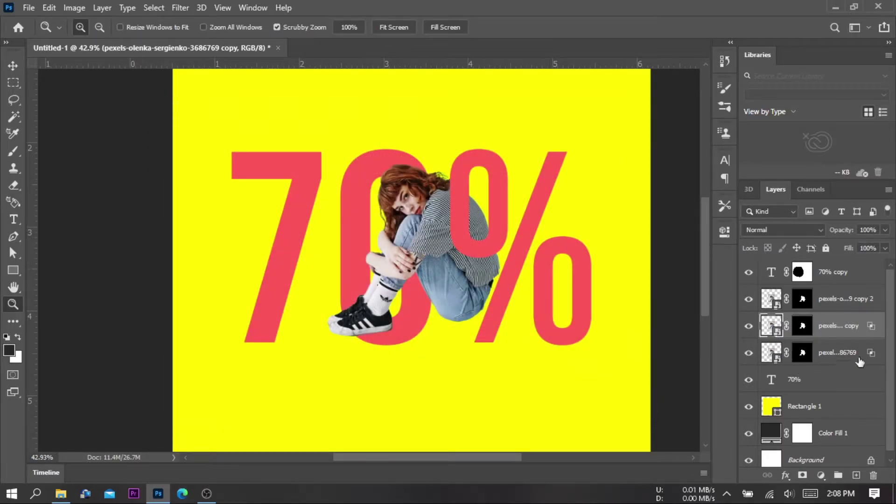
Shift the original red-channel woman layer slightly to the left of the full-color woman
left_click(859, 362)
key("v")
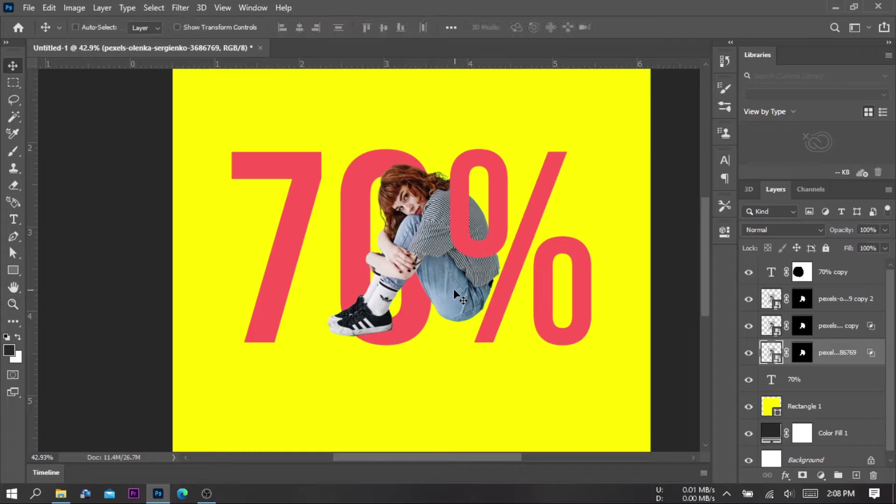
left_click_drag(454, 290, 423, 289)
left_click(861, 298)
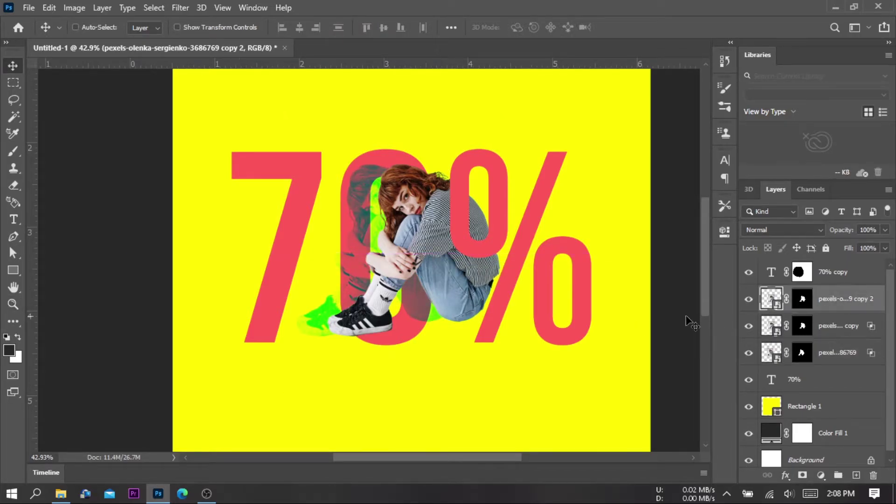
left_click_drag(472, 271, 504, 272)
key("ctrl+z")
Shift the red-channel first copy of the woman slightly to the right of the full-color woman
left_click(843, 326)
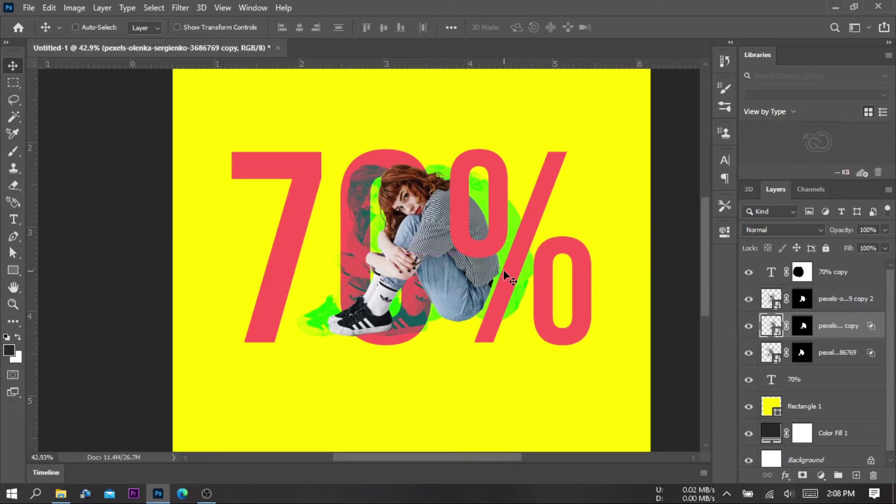
Move the woman's red-channel copy above the masked 70% text copy and clip it to that text
left_click(850, 272)
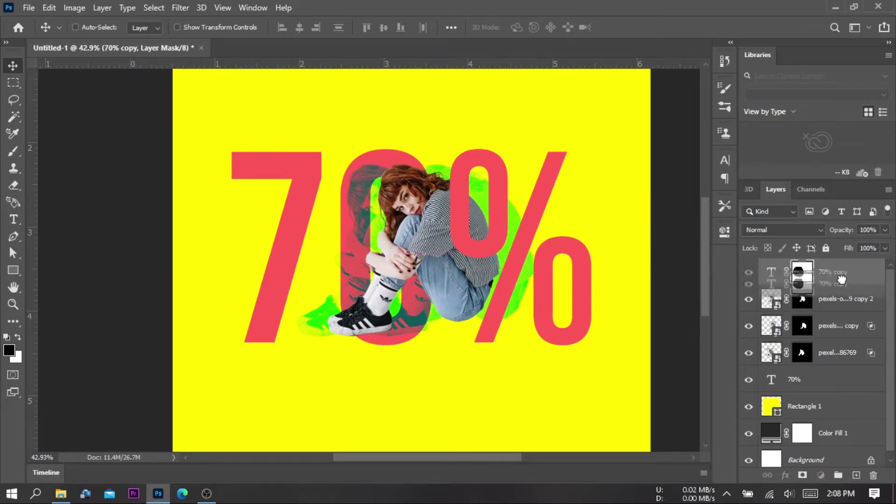
left_click(749, 273)
left_click(749, 272)
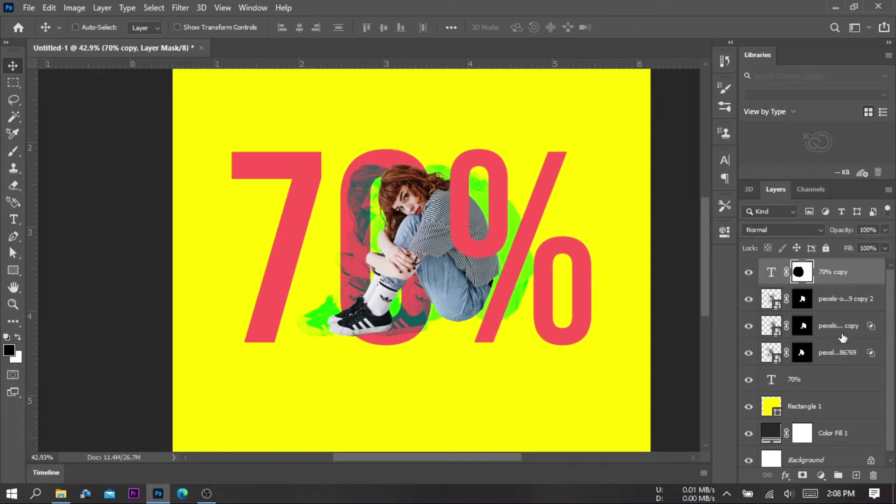
left_click_drag(839, 325, 829, 267)
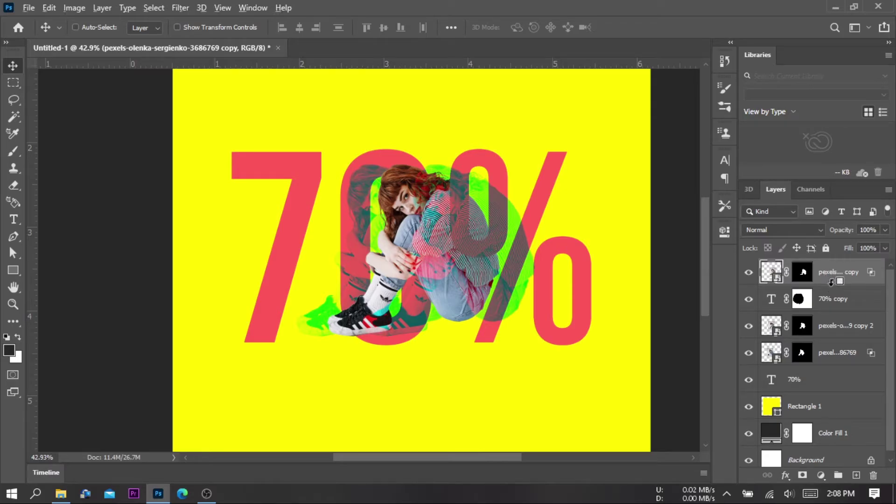
left_click(831, 282, "alt")
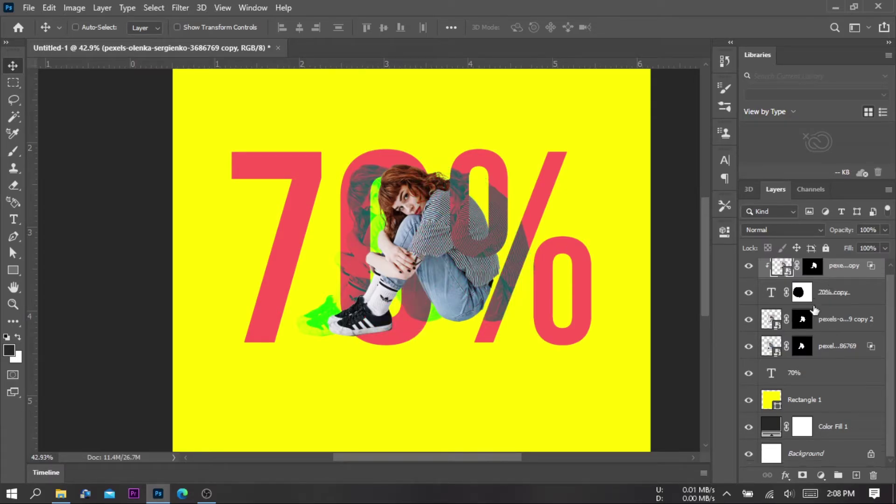
Clip the original red-channel woman layer to the original 70% text layer beneath it
left_click(831, 377)
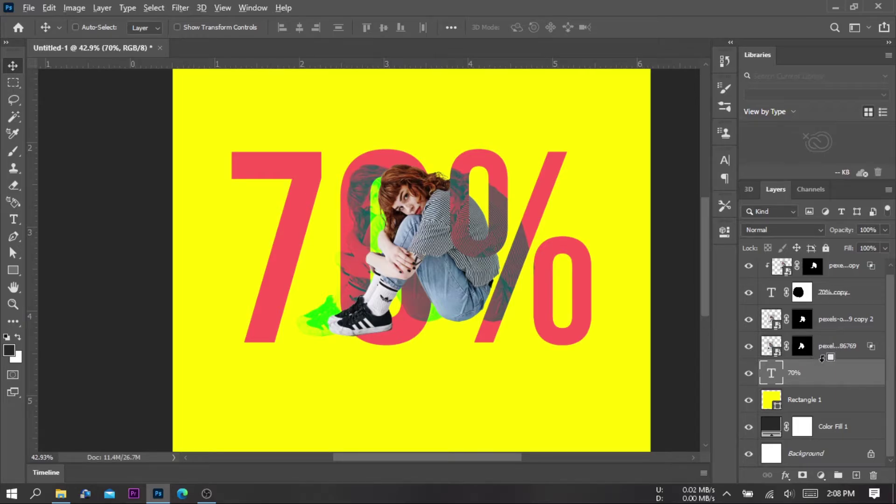
left_click(821, 359, "alt")
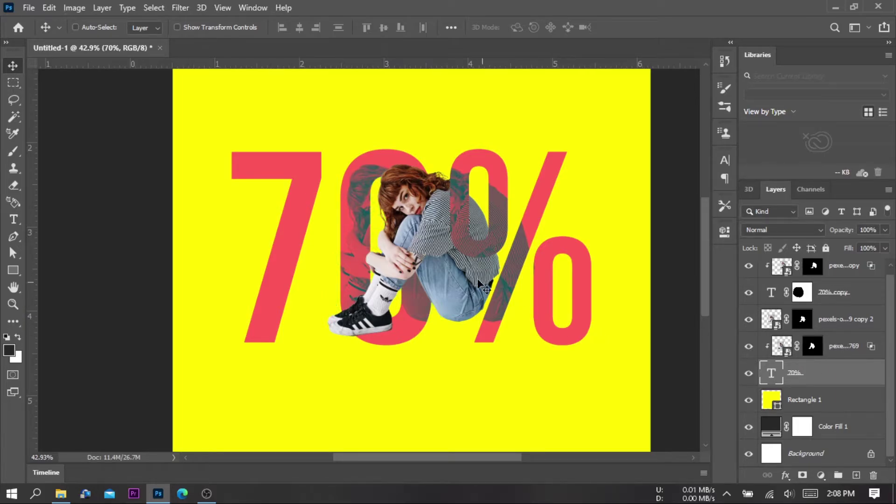
key("z")
mouse_move(421, 210)
left_mouse_down()
mouse_move(499, 205)
mouse_move(425, 200)
left_mouse_up()
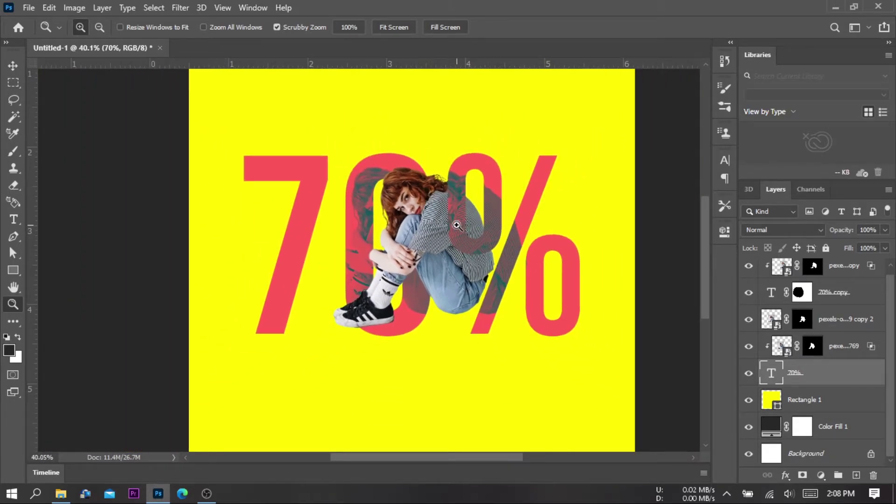
key("v")
scroll(826, 322, "up", 1)
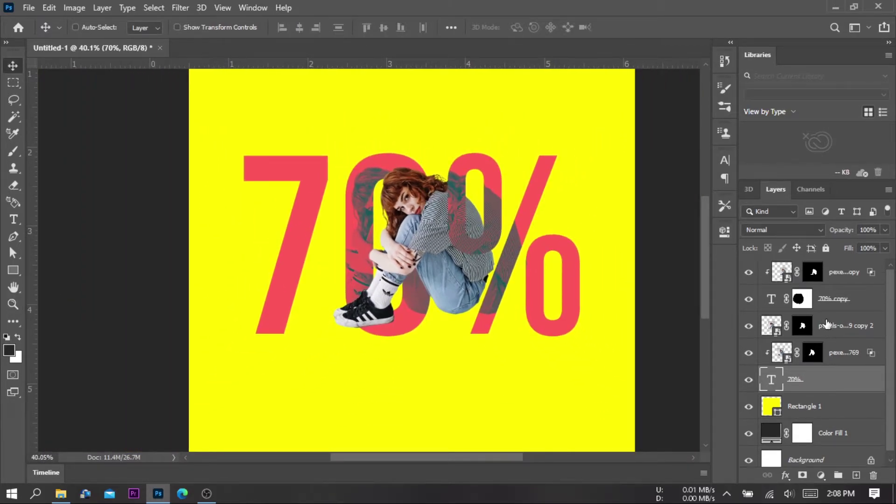
scroll(826, 333, "down", 1)
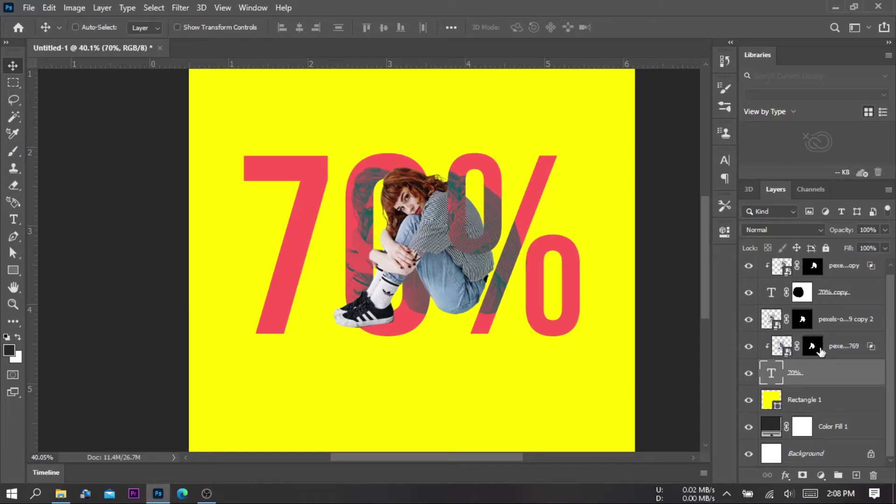
key("z")
mouse_move(416, 246)
left_mouse_down()
mouse_move(448, 245)
mouse_move(429, 241)
left_mouse_up()
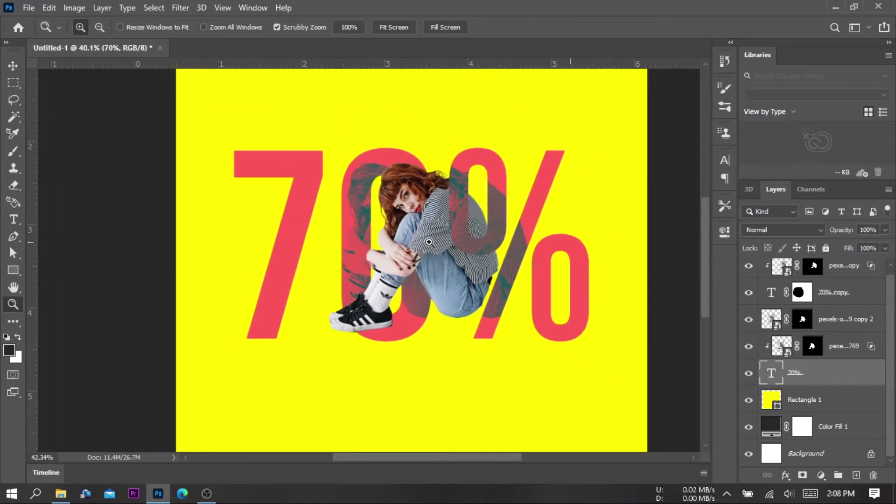
Shift the clipped original red-channel woman layer slightly to the right, closer to the full-color woman
left_click(857, 348)
key("v")
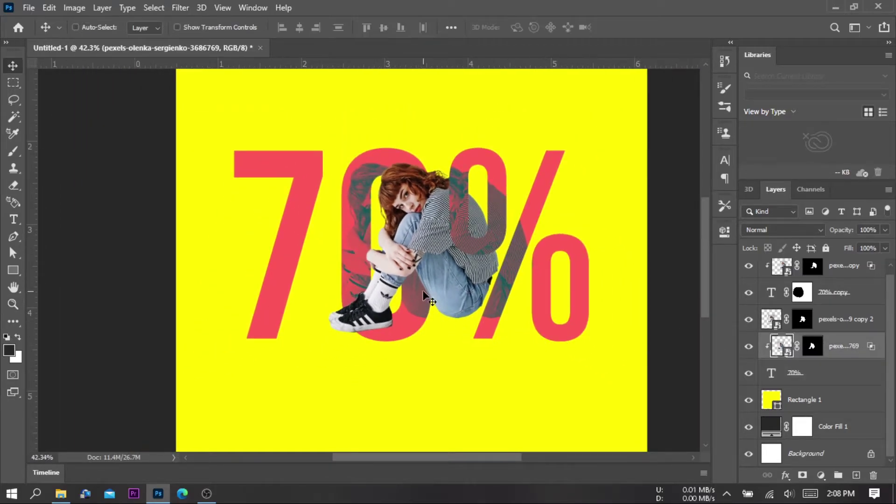
left_click_drag(422, 289, 432, 294)
key("z")
left_click_drag(432, 249, 410, 244)
scroll(481, 301, "up", 1)
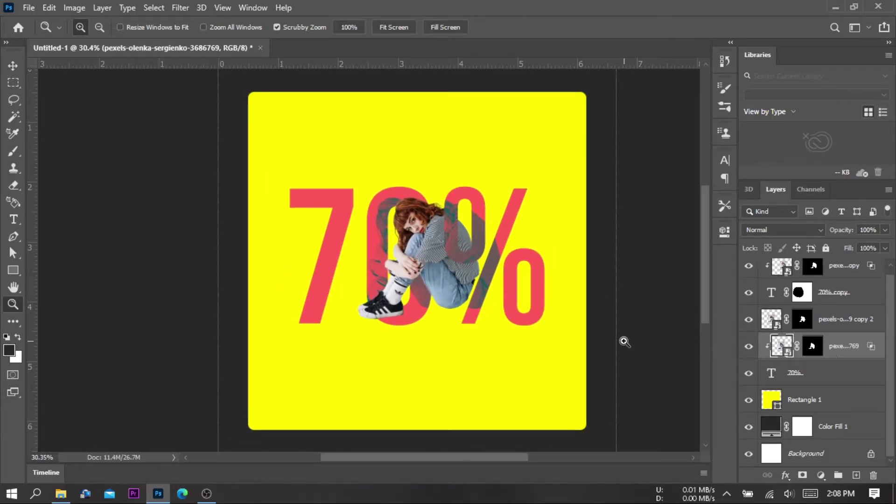
Add the text "OFF" in the empty yellow area below the 70% text
mouse_move(419, 281)
left_mouse_down()
mouse_move(431, 279)
mouse_move(424, 278)
left_mouse_up()
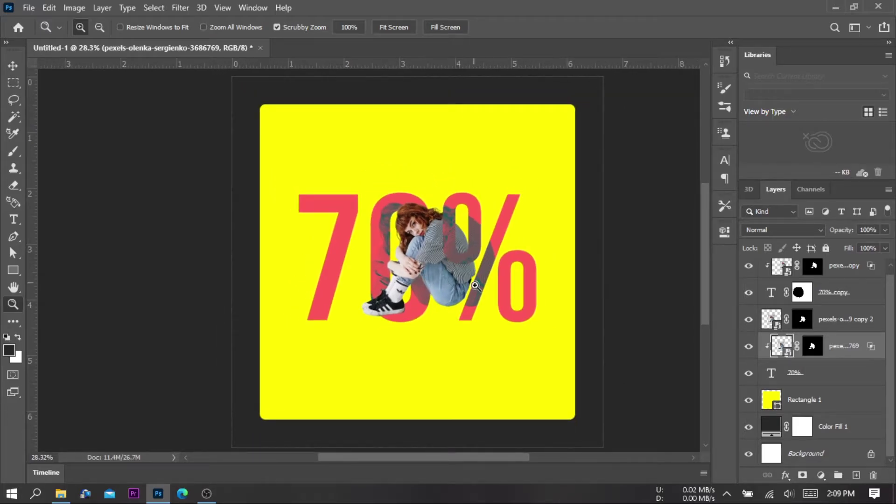
key("t")
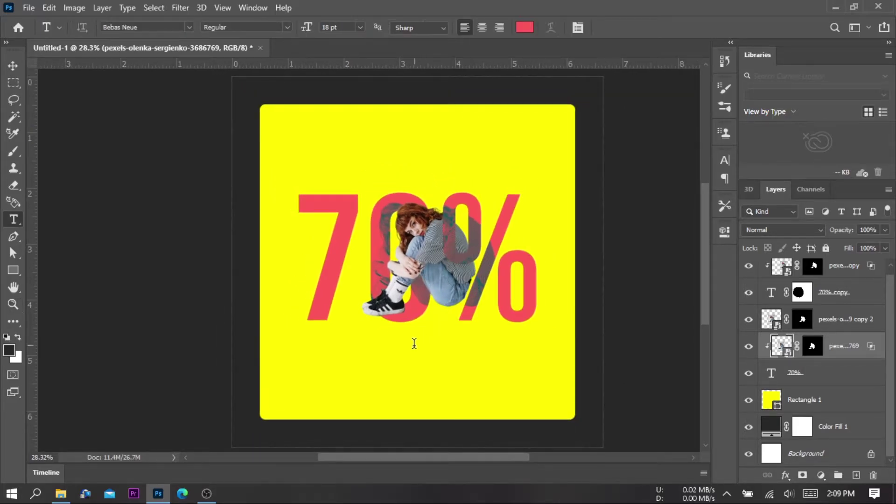
left_click(405, 373)
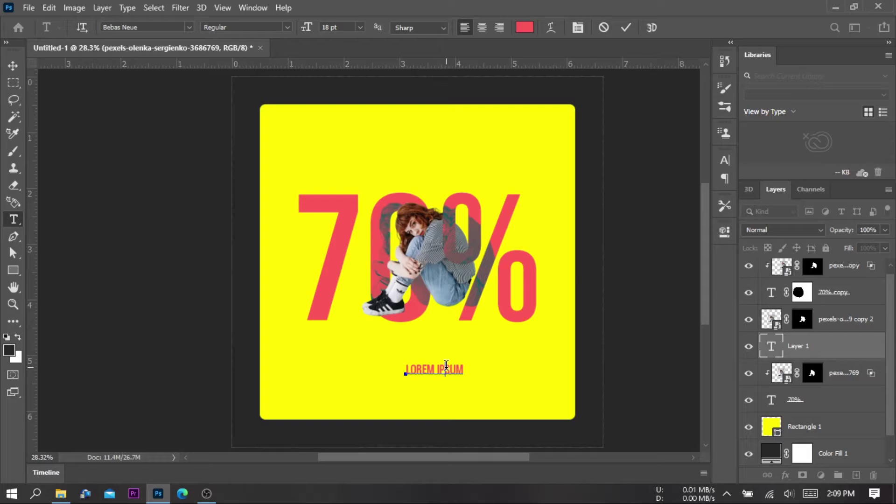
key("ctrl+a")
type("0")
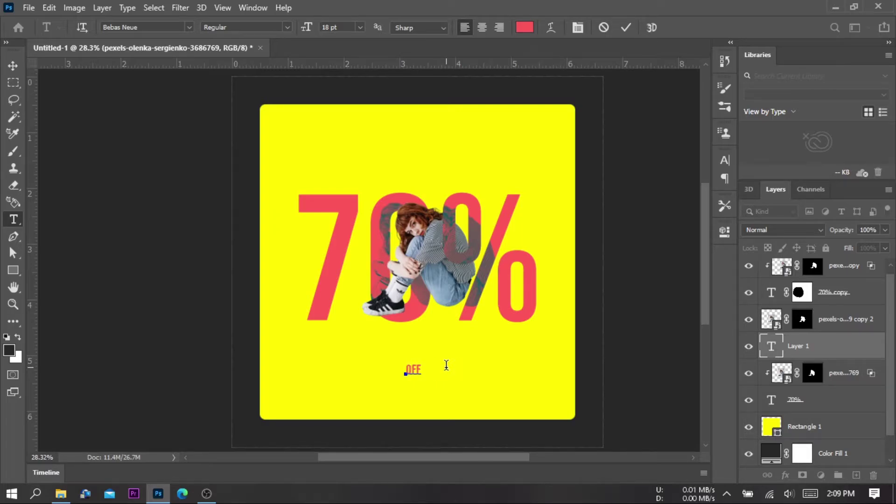
left_click(625, 27)
Enlarge the OFF text to about 329% and place it beside the percent sign's slash, above its lower circle
key("ctrl+t")
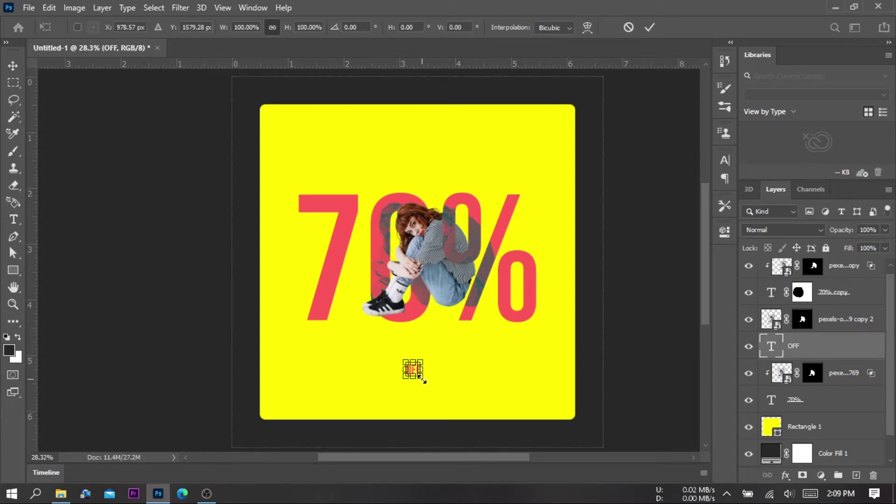
left_click_drag(423, 379, 552, 231)
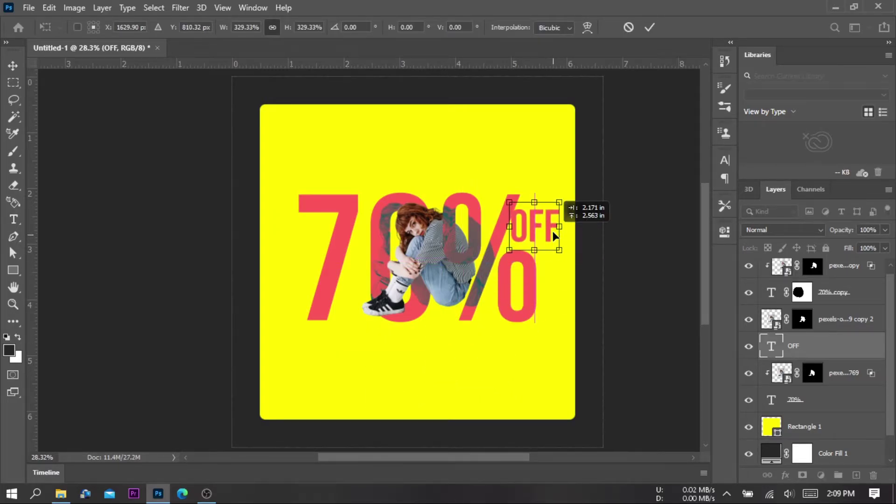
key("Return")
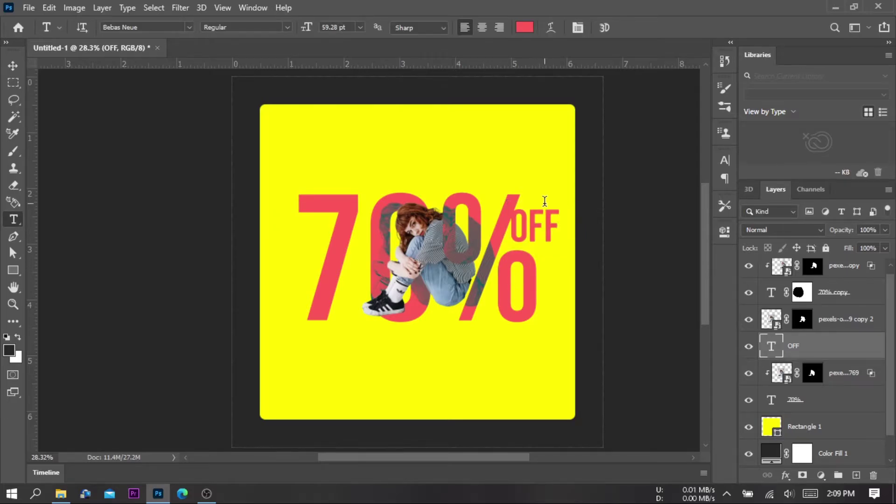
Change the OFF text's font to Cocogoose Compressed Trial
double_click(545, 216)
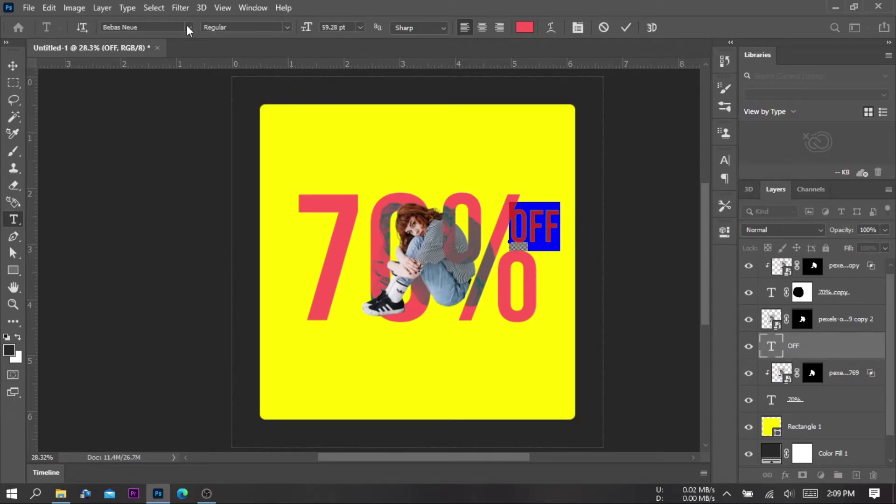
left_click(189, 26)
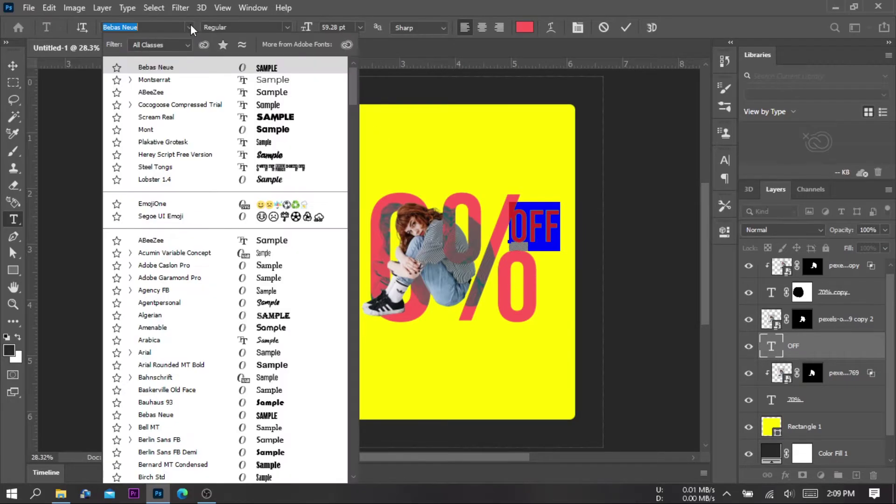
left_click(171, 105)
left_click(625, 28)
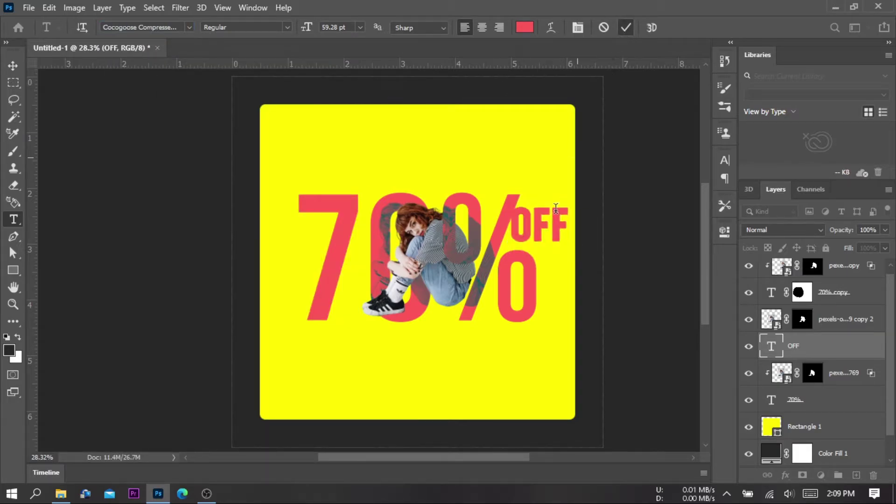
Shrink the OFF text to about 40.57 pt and fit it between the percent sign's slash and lower circle
key("z")
left_click_drag(564, 217, 610, 184)
key("v")
left_click_drag(525, 235, 500, 249)
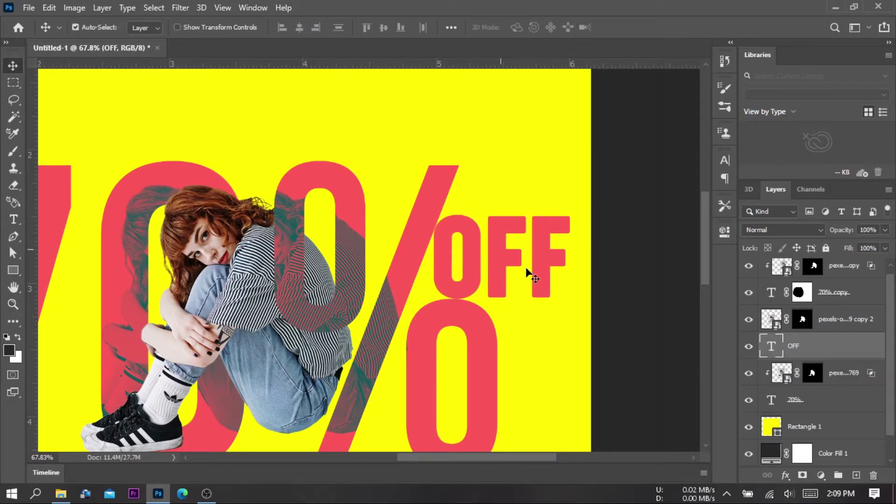
key("ctrl+t")
left_click_drag(570, 347, 549, 321)
mouse_move(496, 267)
left_mouse_down()
mouse_move(482, 263)
mouse_move(489, 270)
left_mouse_up()
key("Return")
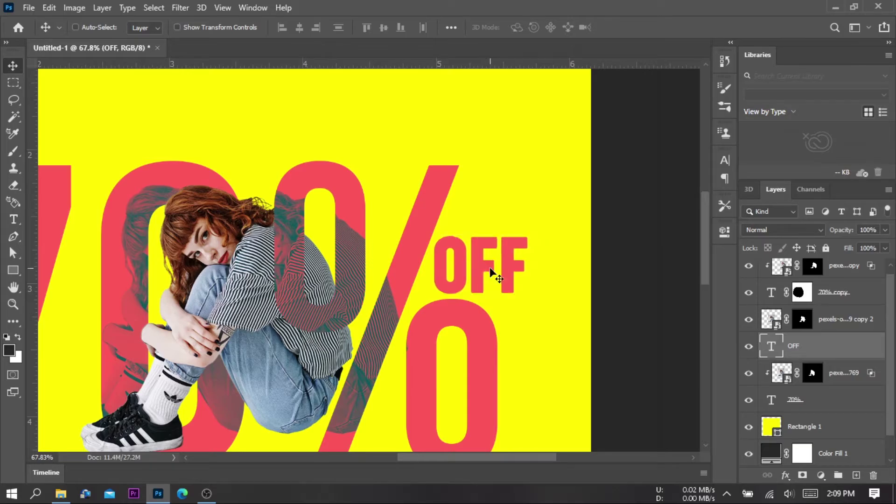
key("Right")
key("Right")
key("Right")
key("Right")
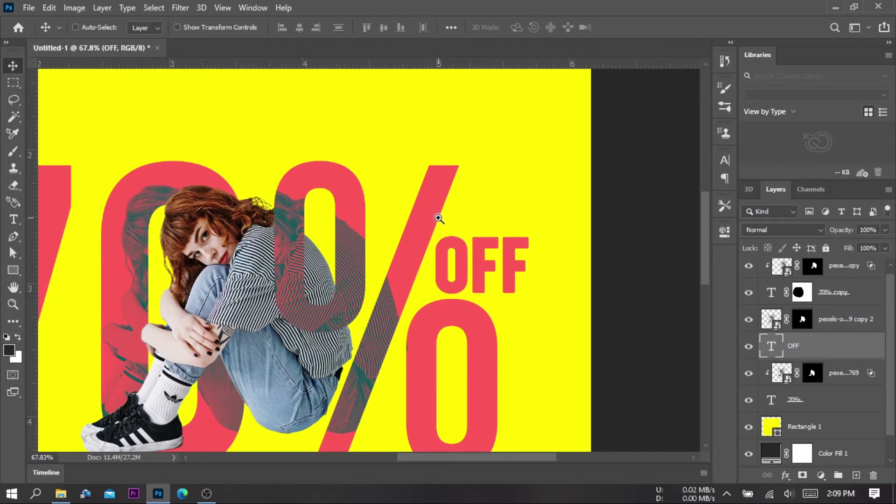
Add the text "ALL ITEMS" in the empty yellow area below the 70% text
left_click_drag(439, 219, 366, 213)
left_click_drag(376, 276, 417, 280)
key("t")
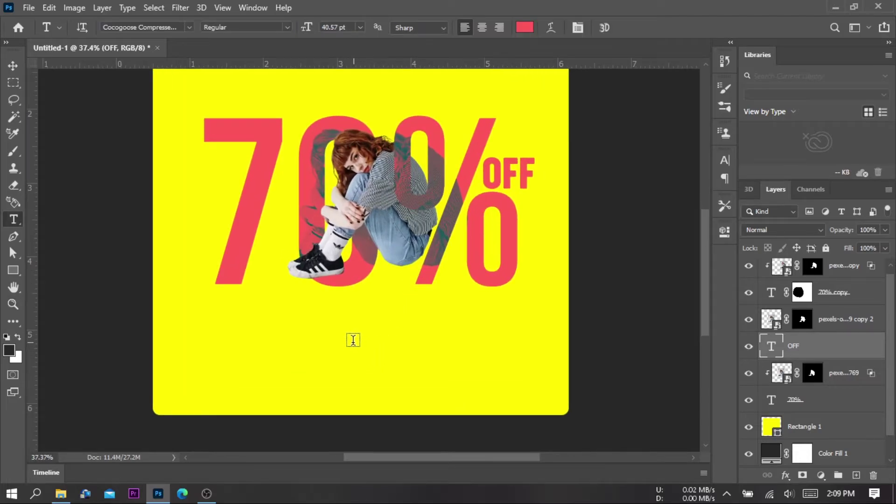
left_click(353, 339)
type("ALL ITEMS")
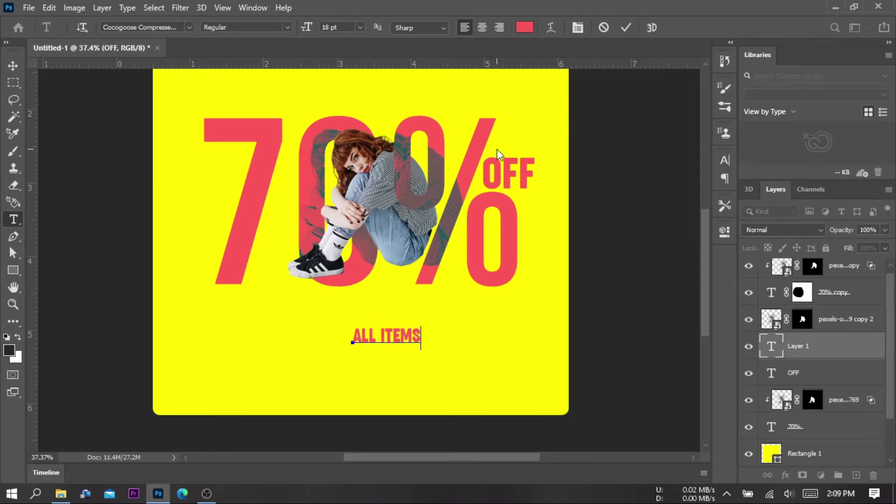
left_click(625, 28)
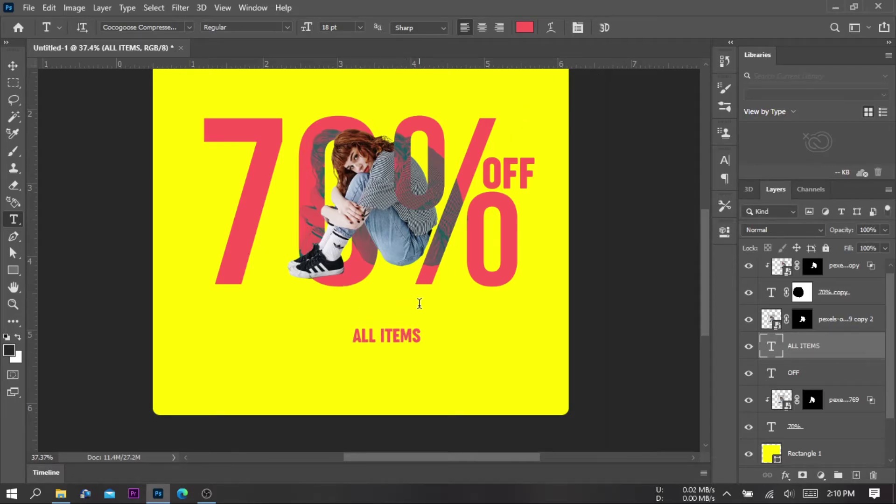
Enlarge the ALL ITEMS text to about 37.81 pt and center it below the 70% text
key("ctrl+t")
left_click_drag(420, 349, 458, 361)
key("Return")
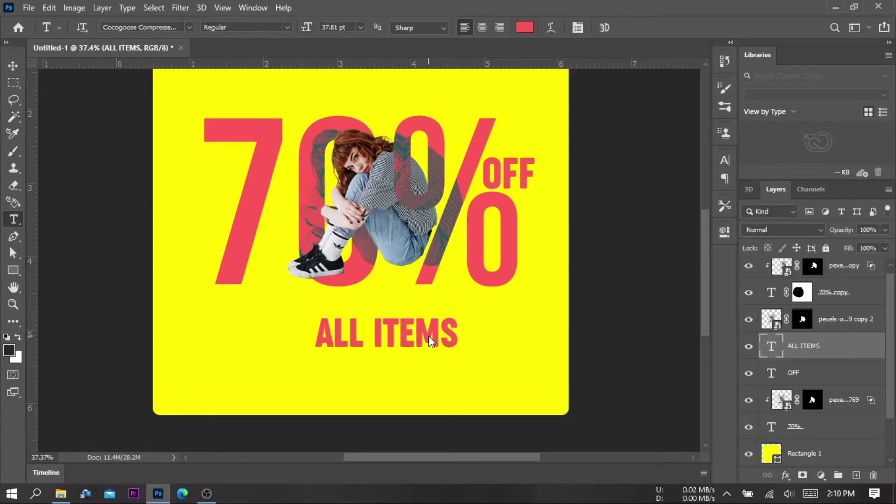
key("v")
mouse_move(411, 338)
left_mouse_down()
mouse_move(407, 345)
mouse_move(401, 333)
mouse_move(408, 336)
left_mouse_up()
scroll(396, 341, "up", 3)
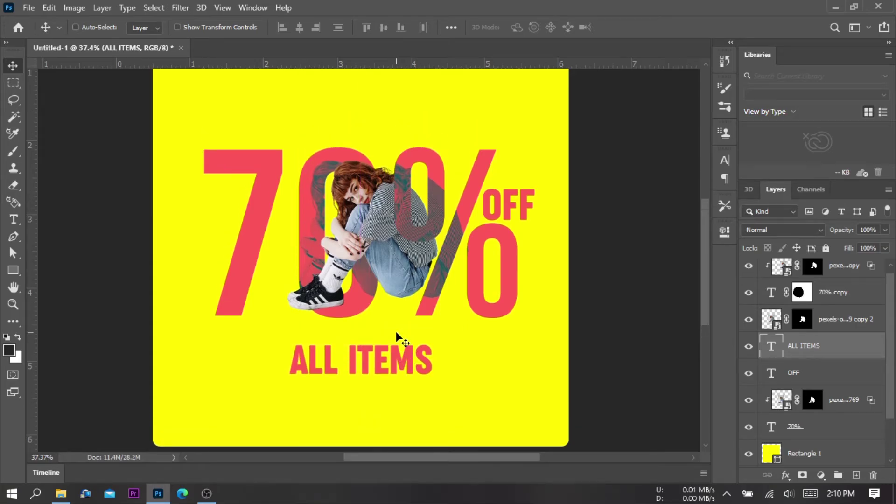
left_click_drag(384, 415, 385, 400)
Scale the ALL ITEMS text down to about 86%, keeping it centered close beneath the 70% text
key("z")
mouse_move(430, 336)
left_mouse_down()
mouse_move(389, 328)
mouse_move(425, 317)
mouse_move(438, 334)
left_mouse_up()
key("ctrl+t")
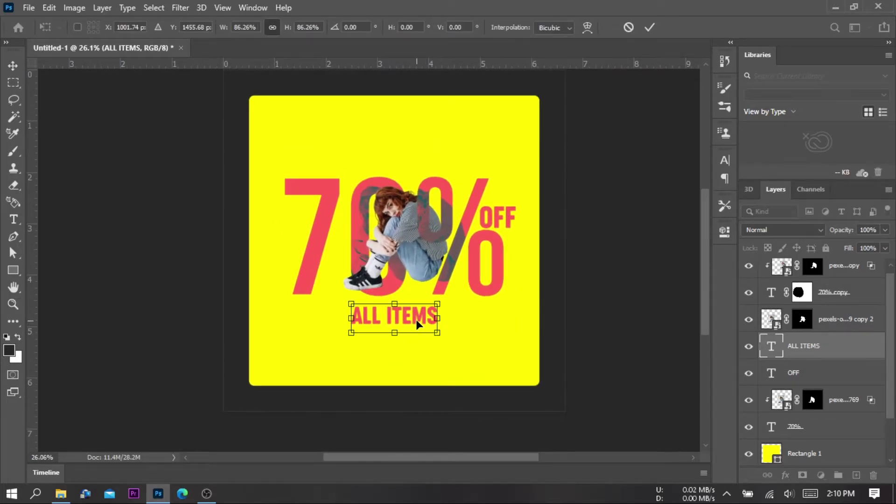
key("Return")
scroll(418, 321, "up", 3)
scroll(419, 322, "down", 1)
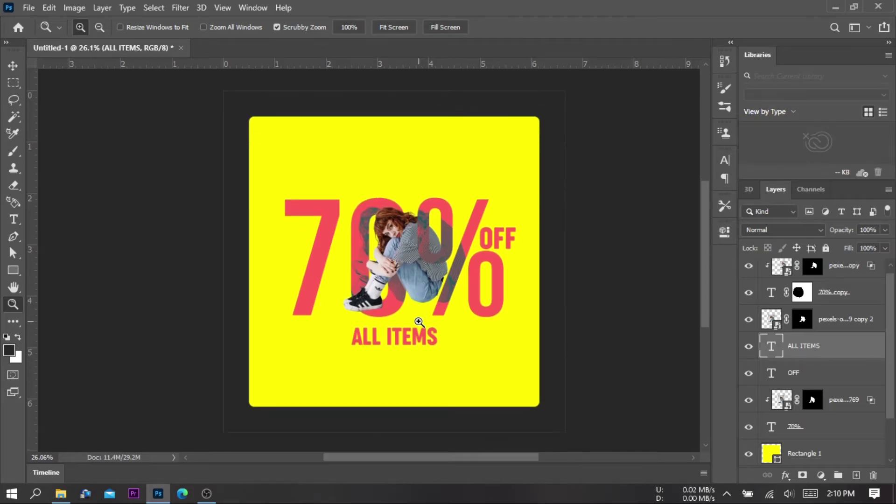
Place the "your logo" image from the Social Media sale folder, shrink it and position it above the 70% text
left_click(61, 493)
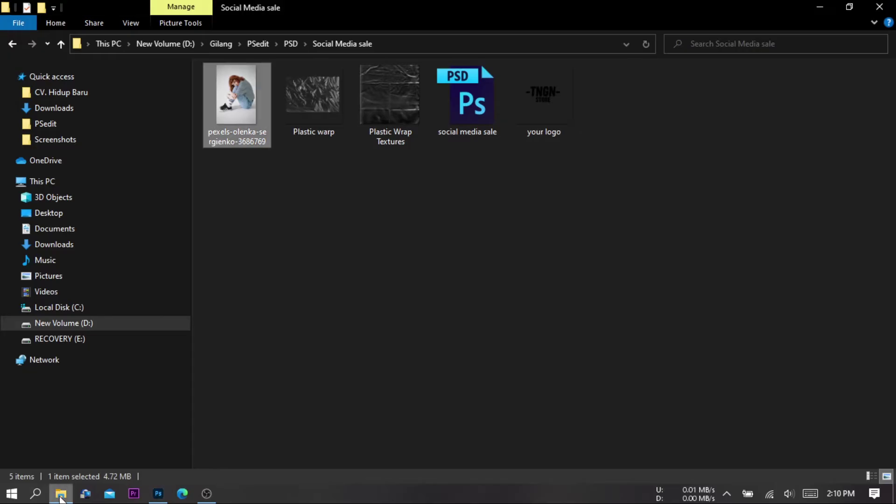
left_click_drag(564, 102, 393, 170)
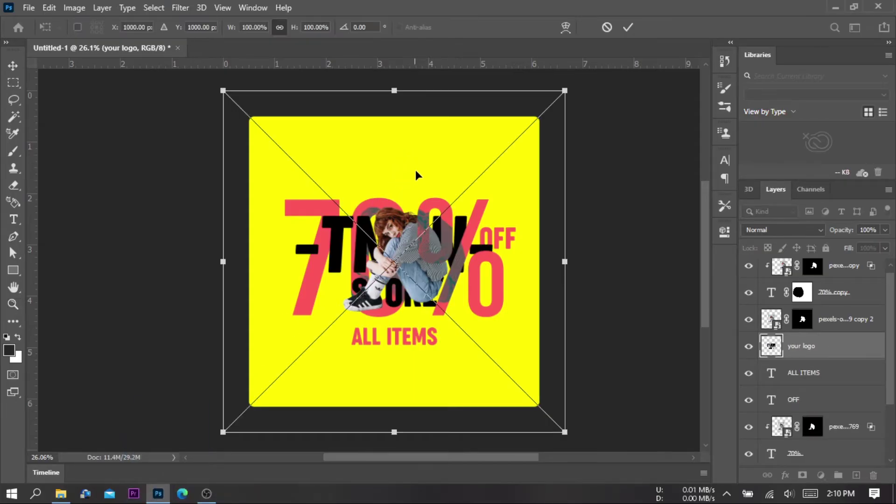
left_click_drag(565, 431, 440, 333)
left_click_drag(437, 282, 428, 169)
key("Return")
Adjust the logo's position so it sits horizontally centered between the square's upper edge and the 70% text
key("z")
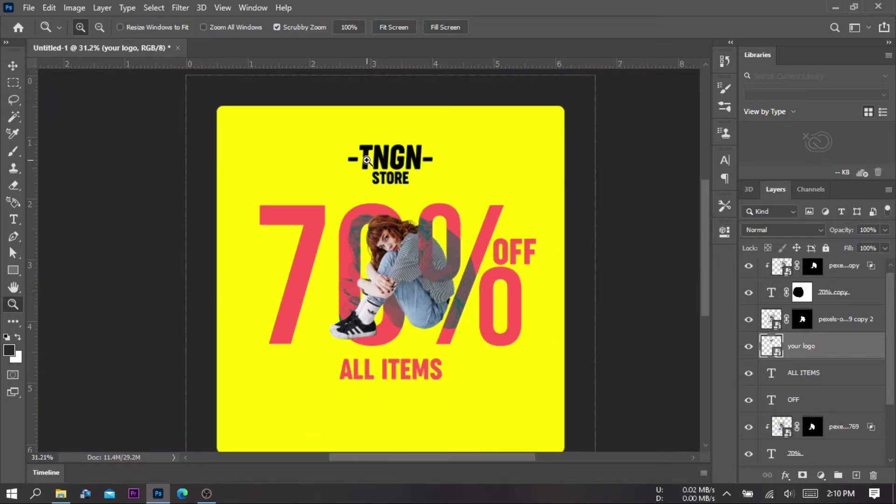
left_click_drag(367, 160, 388, 142)
key("v")
key("z")
scroll(396, 150, "up", 2)
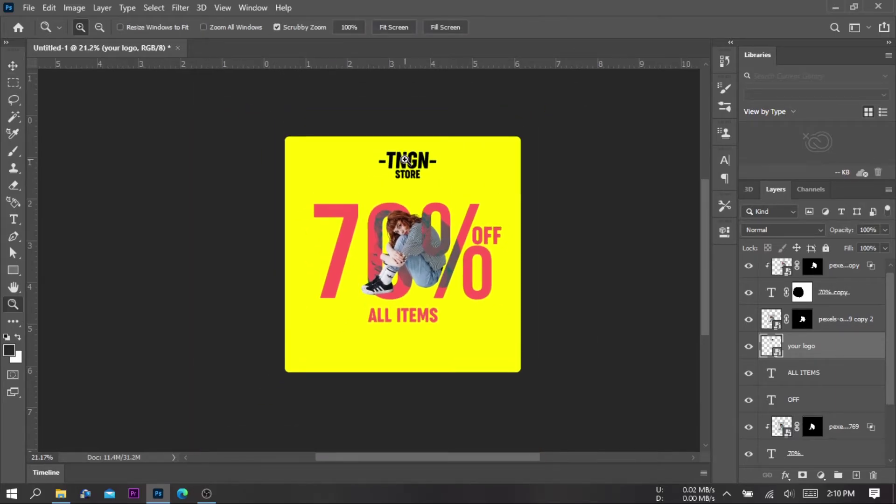
key("v")
left_click_drag(417, 172, 419, 197)
scroll(414, 172, "up", 2)
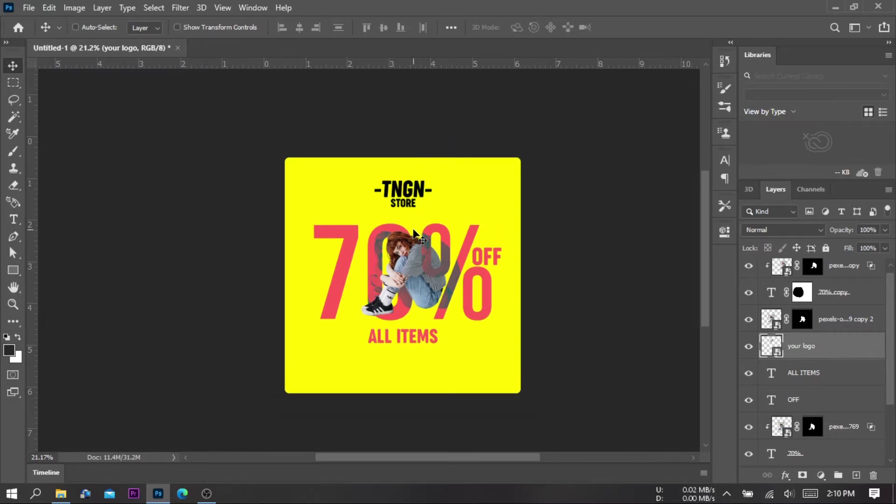
scroll(414, 232, "down", 4)
scroll(414, 232, "down", 2)
scroll(414, 280, "up", 1)
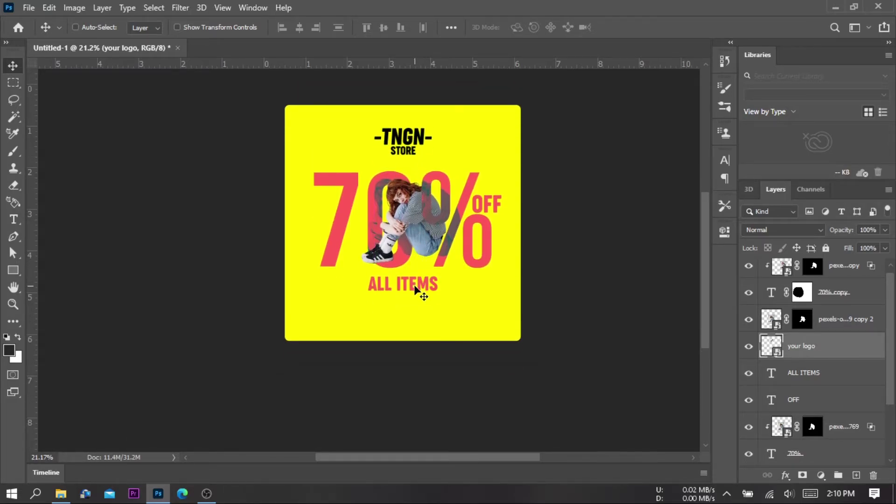
scroll(414, 286, "down", 2)
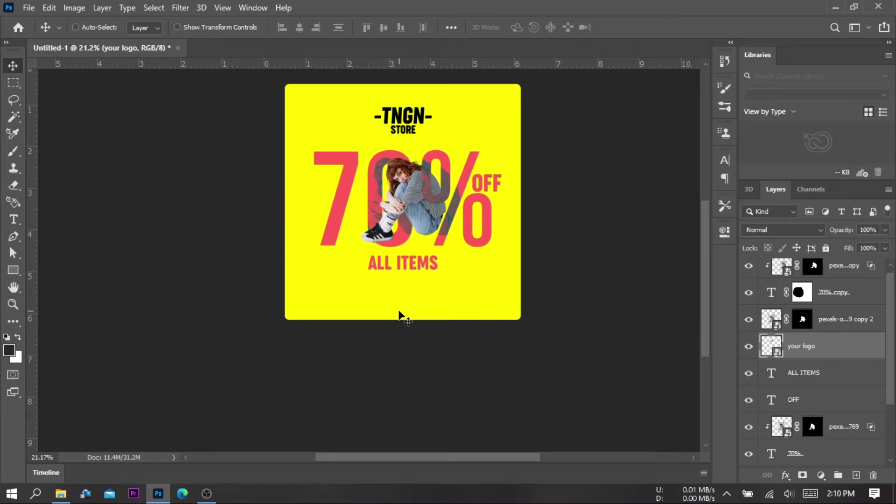
key("t")
left_click(365, 309)
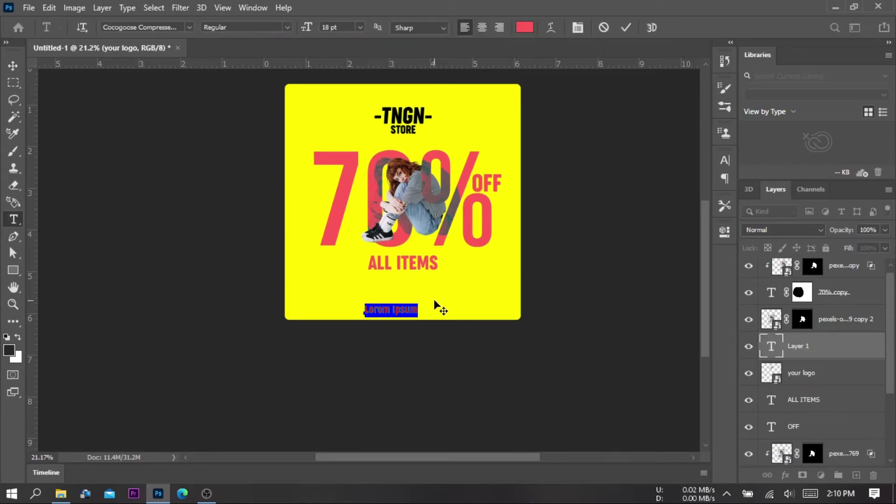
type("wwwk")
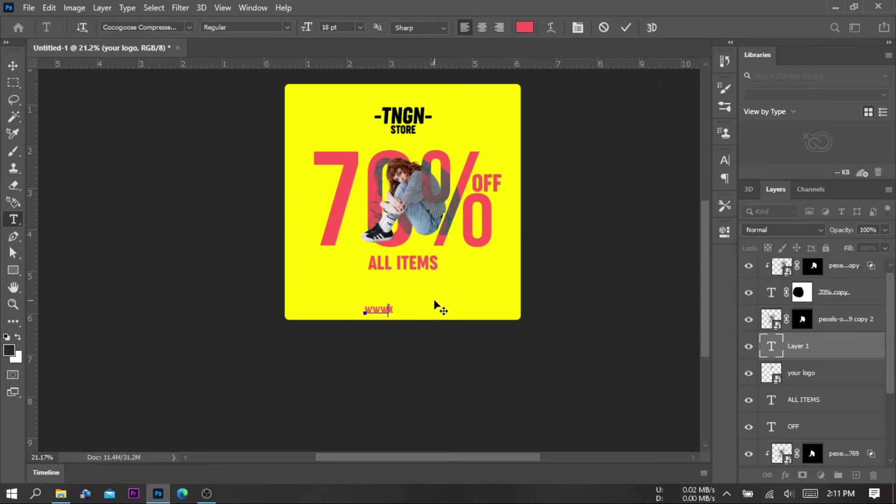
key("BackSpace")
type(".tngnstore.com")
Change the web address text's font to Mont Heavy DEMO
key("ctrl+a")
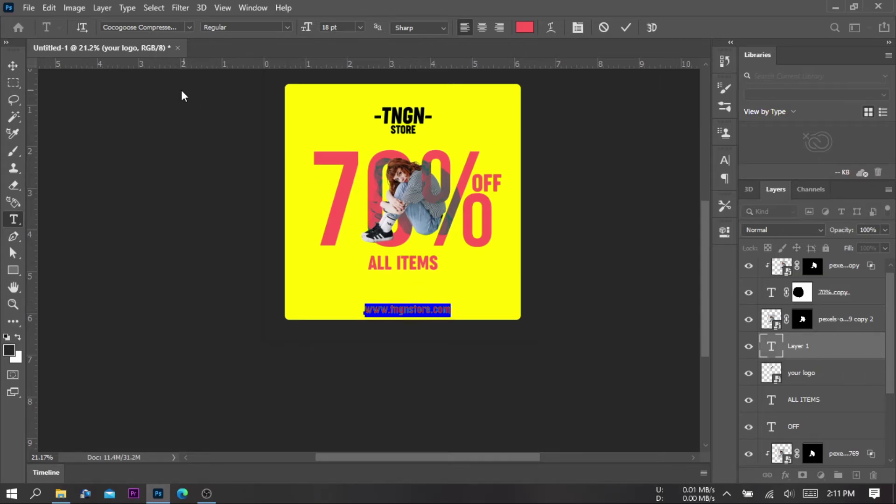
left_click(189, 27)
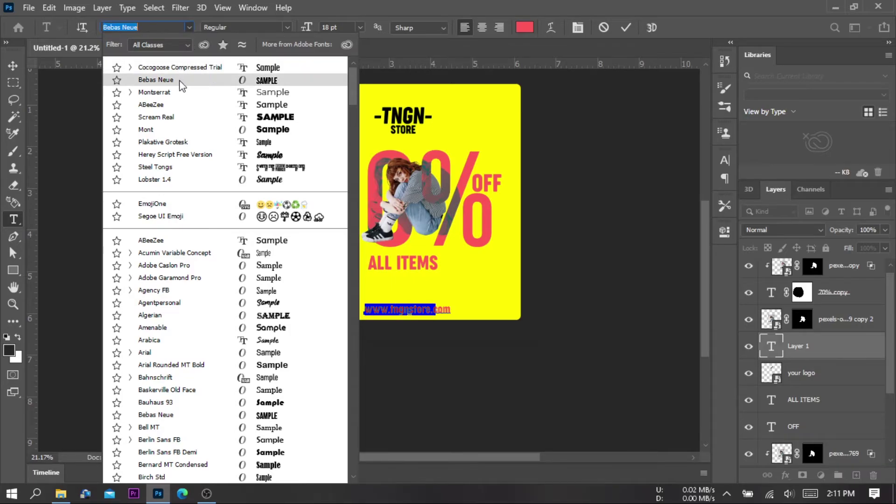
left_click(173, 131)
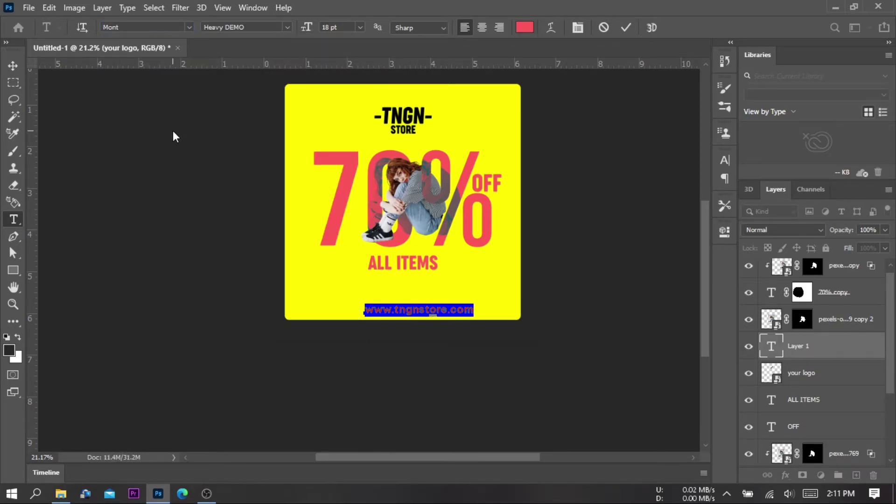
left_click(625, 28)
Set the web address text's color to black, 000000
triple_click(427, 308)
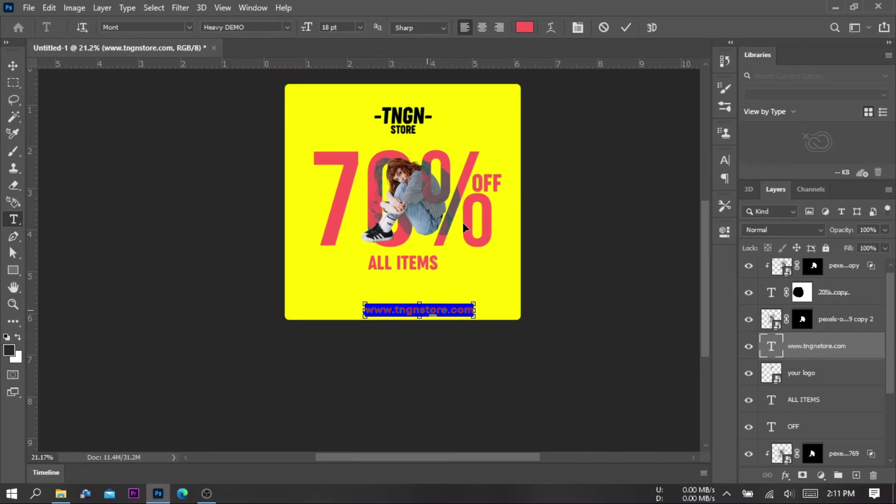
left_click(529, 29)
type("000000")
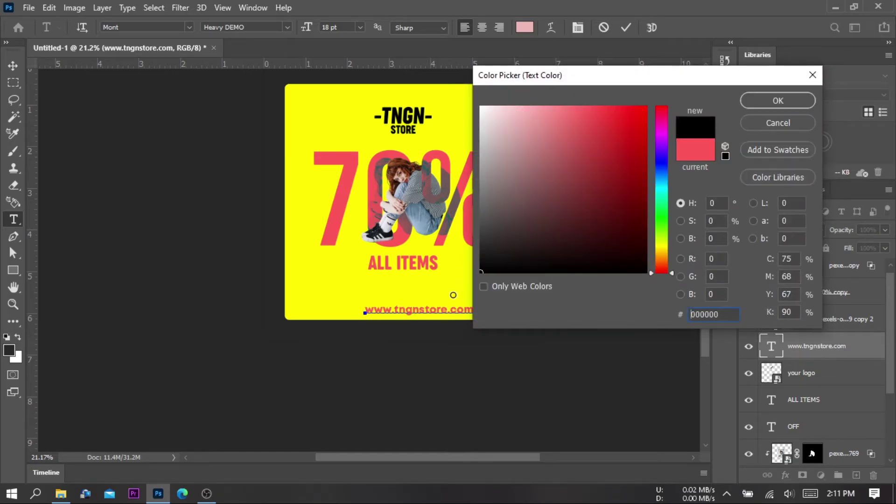
left_click(777, 100)
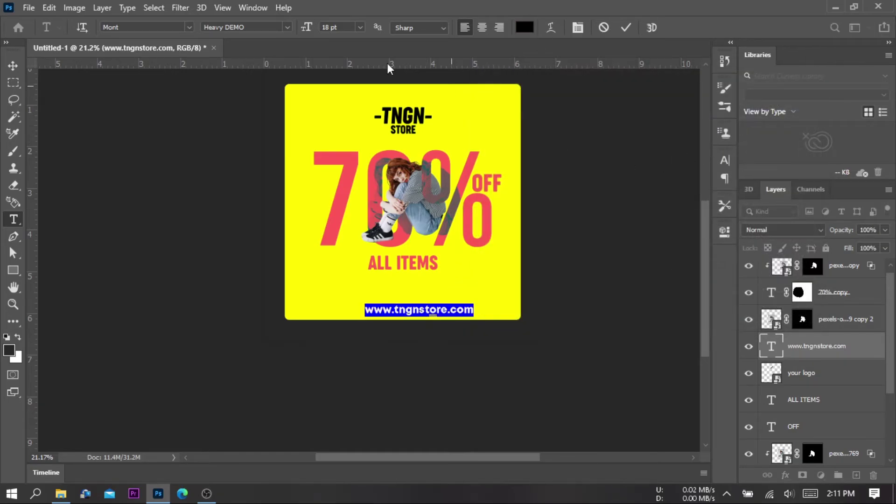
Change the web address text's font to Montserrat Bold
left_click(192, 27)
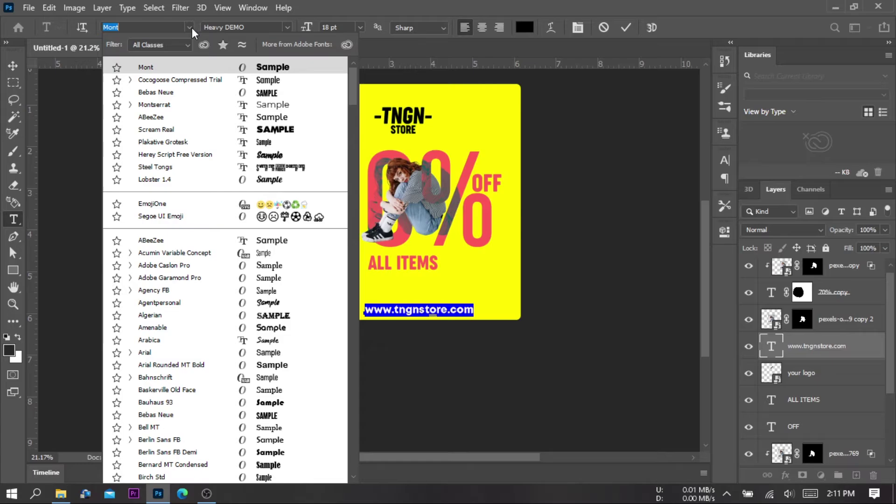
left_click(173, 104)
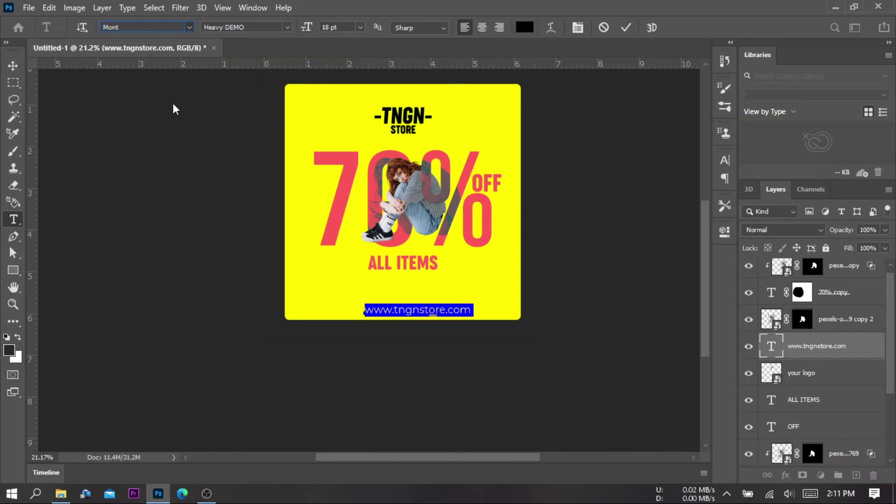
left_click(286, 29)
left_click(270, 64)
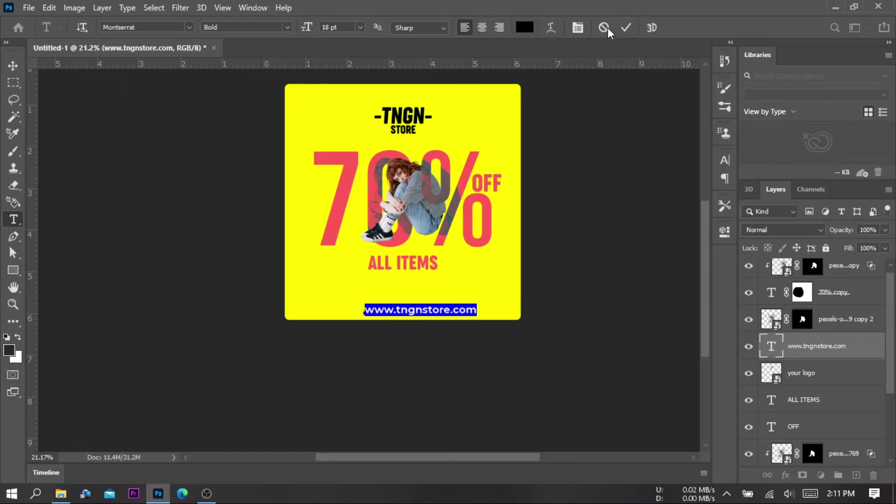
left_click(624, 28)
Center the web address text horizontally along the lower edge of the yellow square
key("v")
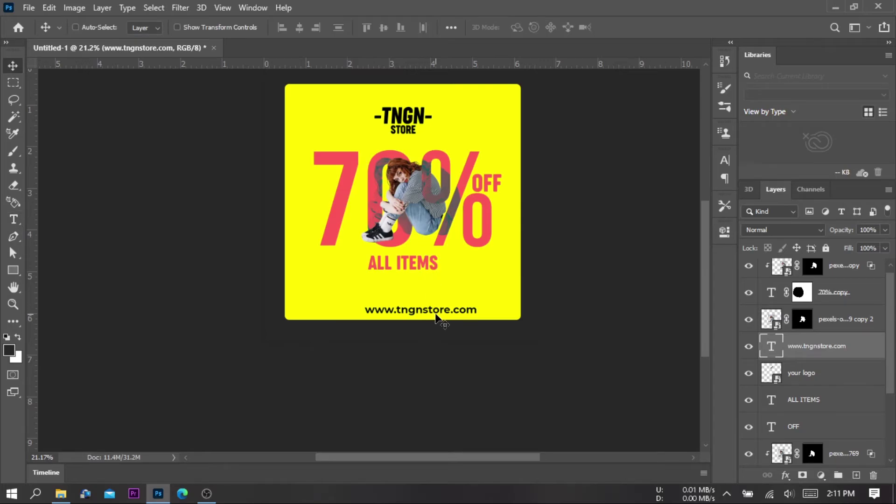
mouse_move(436, 314)
left_mouse_down()
mouse_move(415, 313)
mouse_move(480, 311)
mouse_move(446, 313)
left_mouse_up()
key("z")
key("v")
key("z")
left_click_drag(433, 239, 343, 232)
scroll(380, 247, "up", 1)
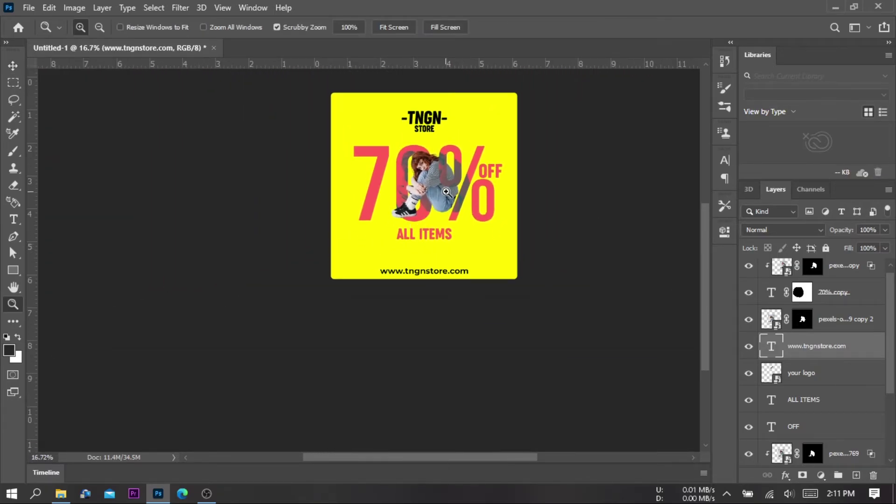
left_click_drag(447, 192, 466, 198)
scroll(466, 198, "up", 1)
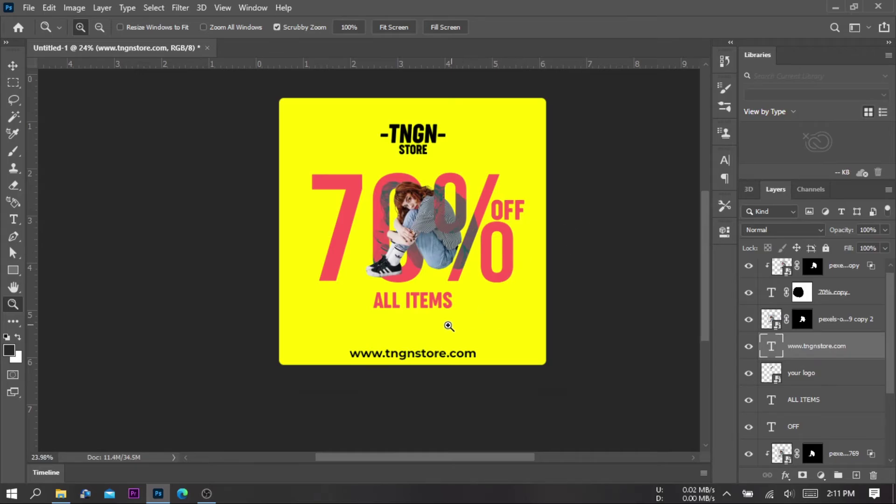
Place the "torn paper by freeject.net 3" image from the Material folder's Template subfolder into the design
left_click(61, 493)
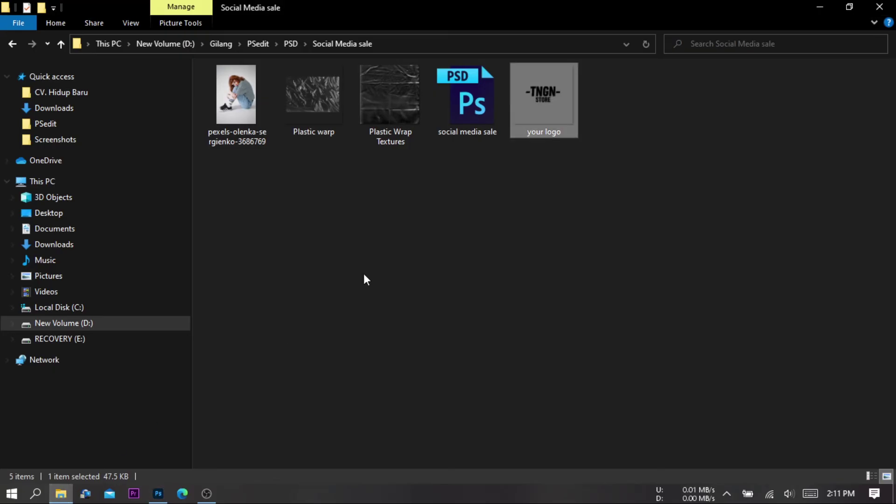
left_click(431, 216)
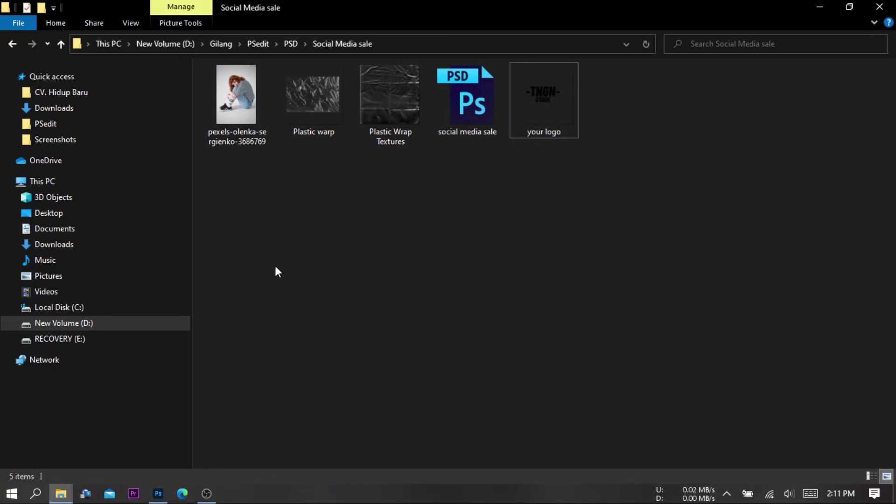
key("BackSpace")
key("BackSpace")
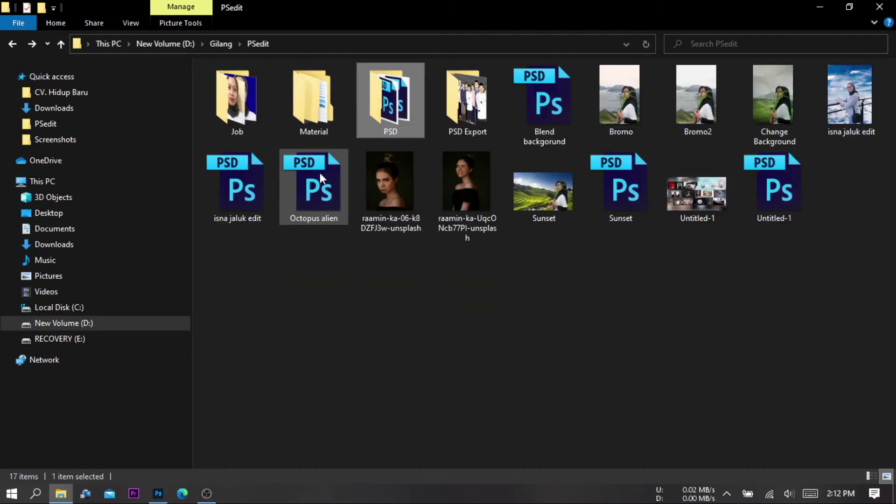
double_click(304, 111)
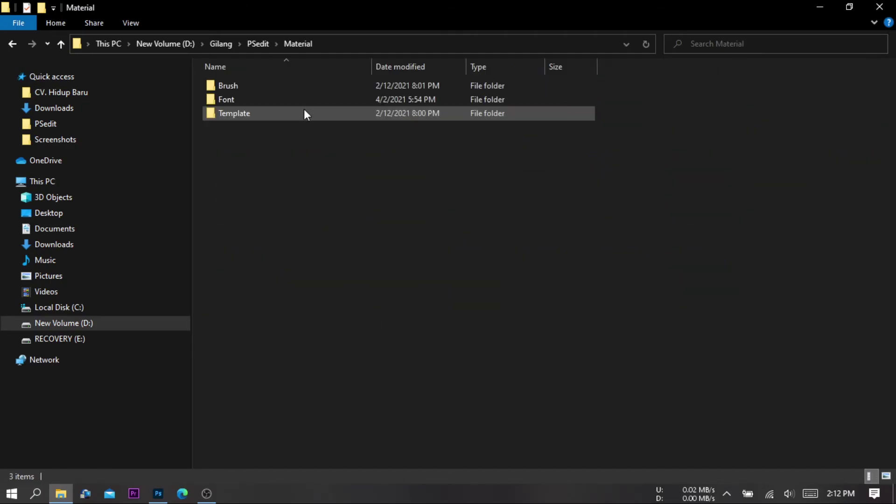
double_click(262, 113)
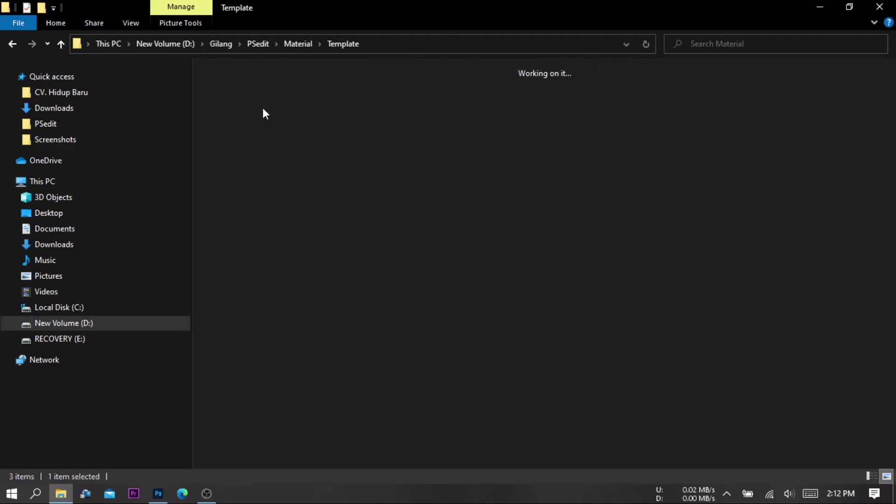
left_click_drag(768, 133, 420, 299)
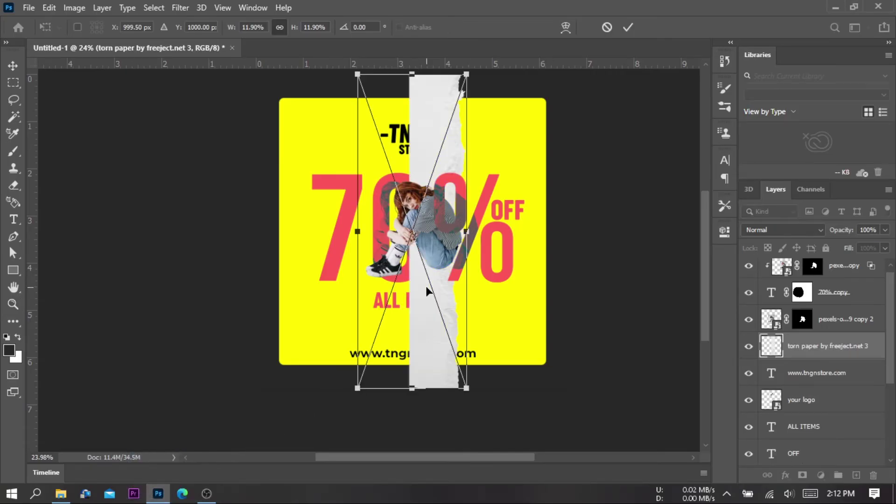
Rotate the torn paper to about -90.07° so it lies horizontally, and center it on the square
left_click_drag(507, 87, 233, 112)
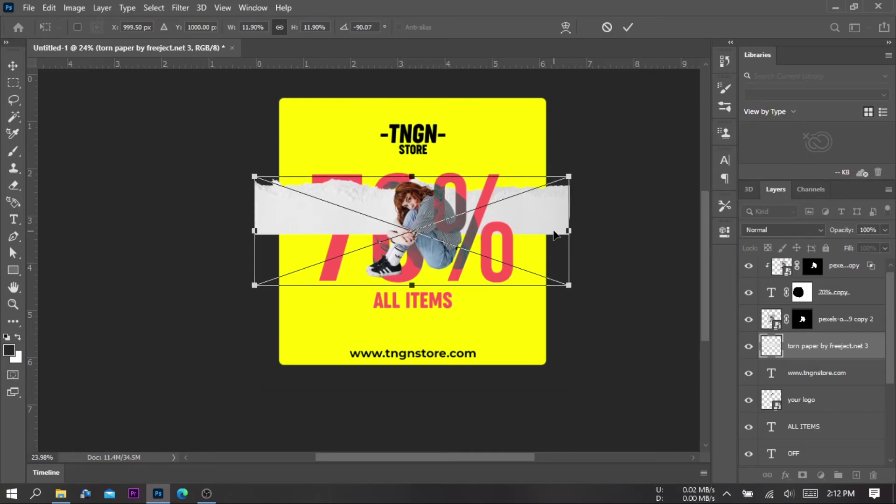
mouse_move(555, 235)
left_mouse_down()
mouse_move(533, 225)
mouse_move(549, 228)
left_mouse_up()
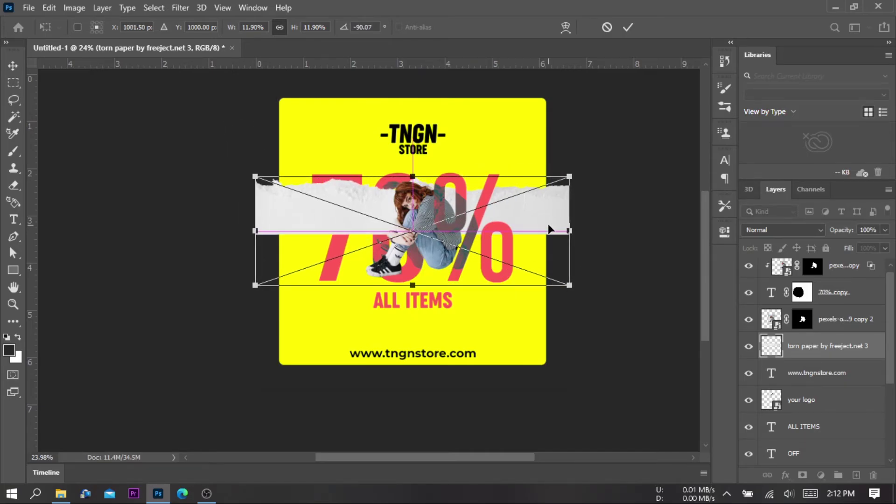
key("Return")
Move the torn paper layer directly above Rectangle 1, behind the 70% text, and clip it to the yellow square
key("z")
scroll(838, 347, "down", 3)
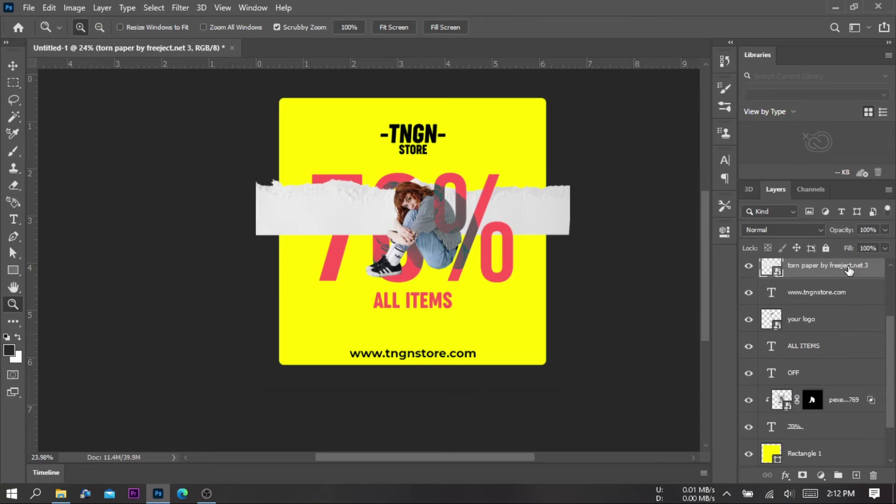
left_click_drag(848, 270, 850, 443)
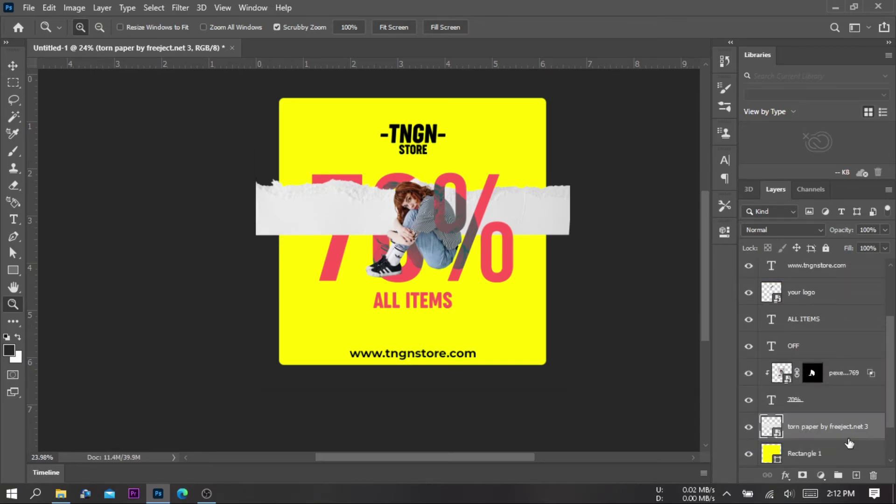
key("alt")
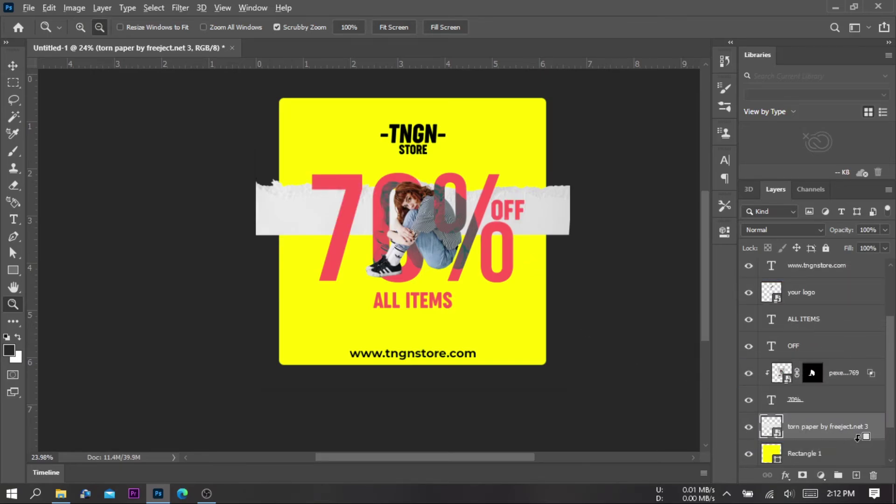
left_click(857, 437, "alt")
Shift the clipped torn paper strip slightly lower behind the 70% text
key("v")
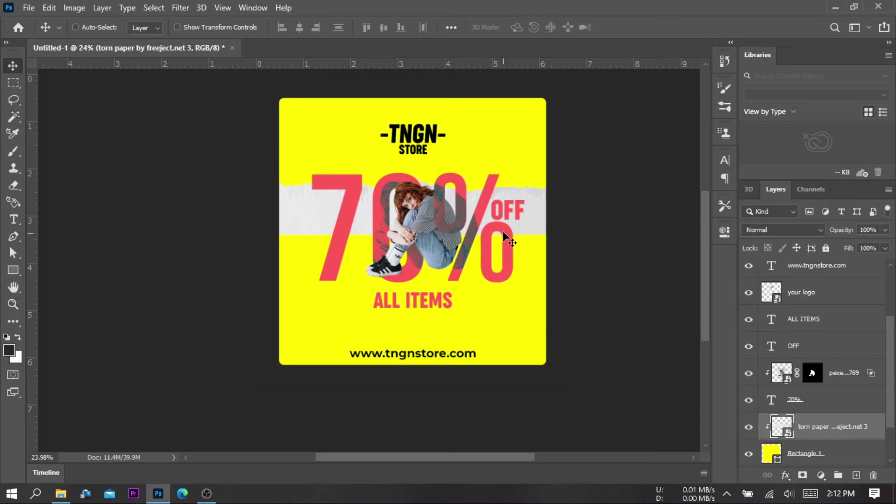
left_click_drag(519, 219, 519, 213)
left_click_drag(520, 216, 519, 216)
Duplicate the torn paper layer, flip the copy vertically, and clip it to the yellow square
scroll(787, 413, "down", 2)
key("ctrl+j")
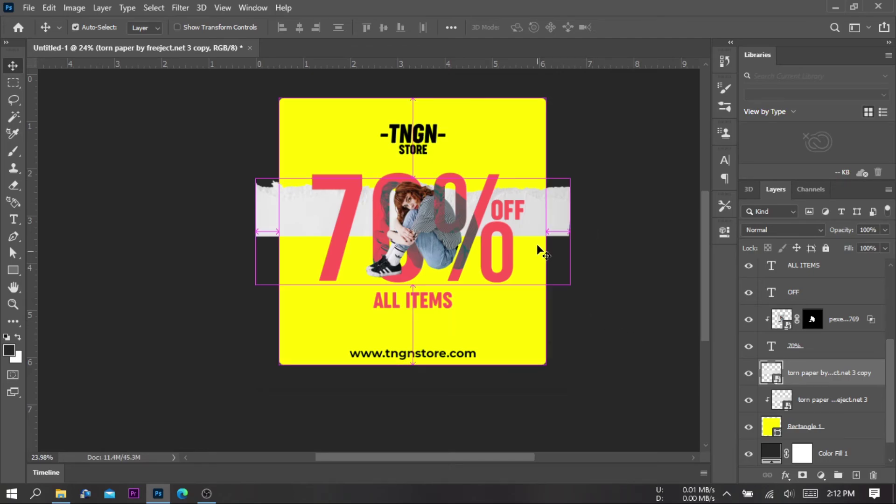
key("ctrl+t")
right_click(530, 219)
left_click(599, 435)
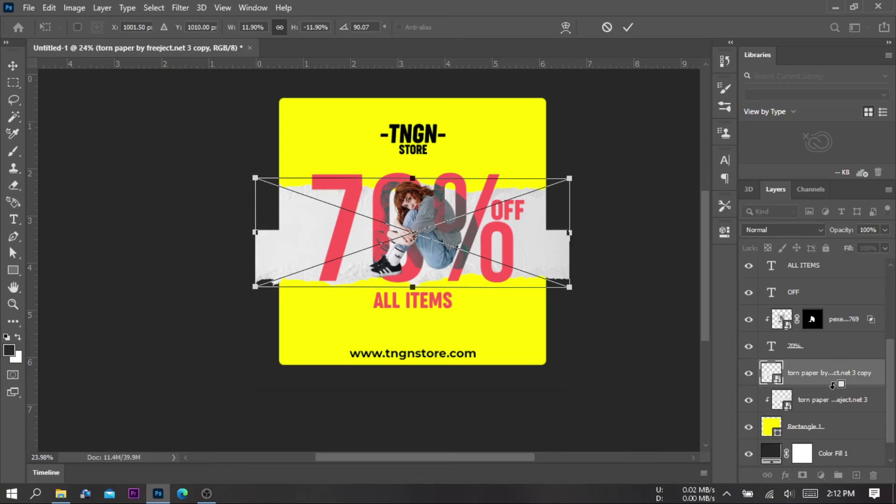
left_click(835, 386, "alt")
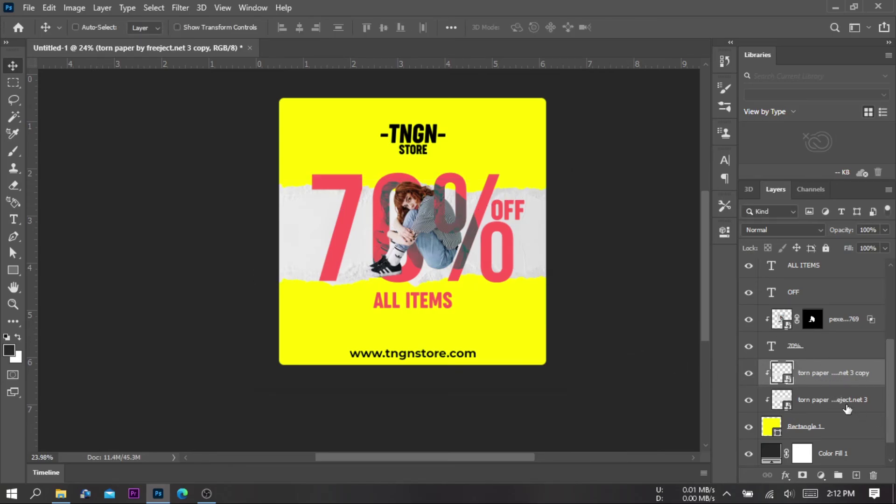
Select both torn paper layers, rotate them together by about 5.85°, and keep them positioned behind the 70% text
left_click(844, 402, "shift")
left_click_drag(516, 244, 516, 240)
key("ctrl+t")
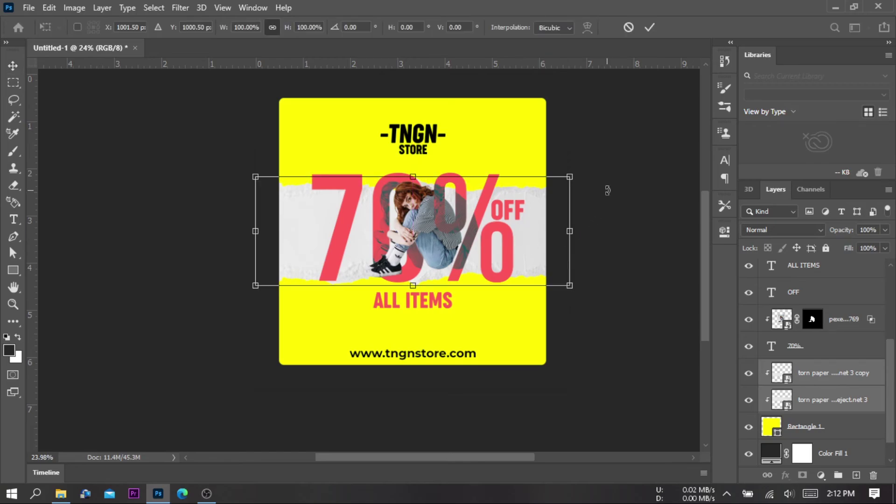
mouse_move(583, 224)
left_mouse_down()
mouse_move(625, 184)
mouse_move(594, 216)
left_mouse_up()
key("Return")
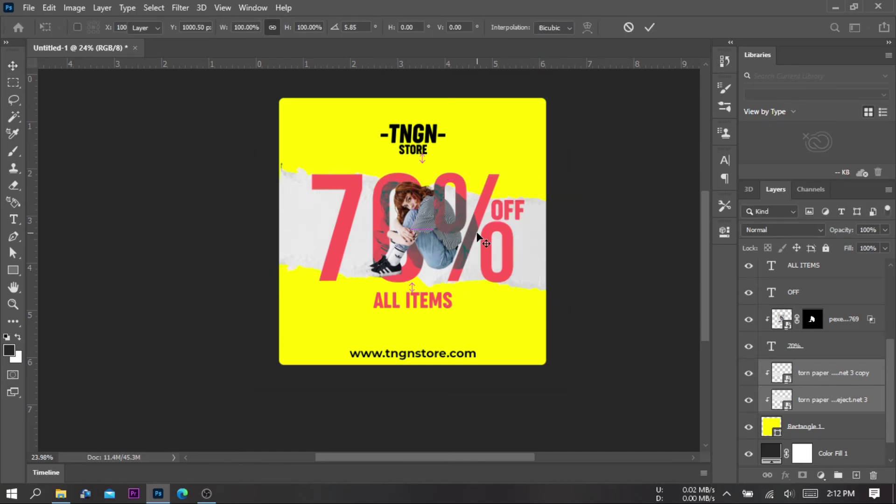
left_click_drag(470, 222, 473, 256)
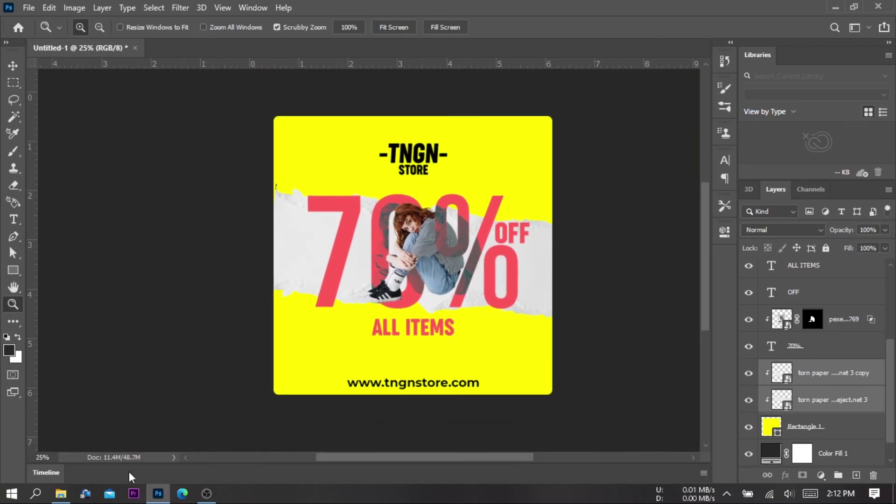
Switch to File Explorer and open the Social Media sale folder inside PSedit > PSD
left_click(61, 494)
key("alt+Up")
key("alt+Up")
key("alt+Up")
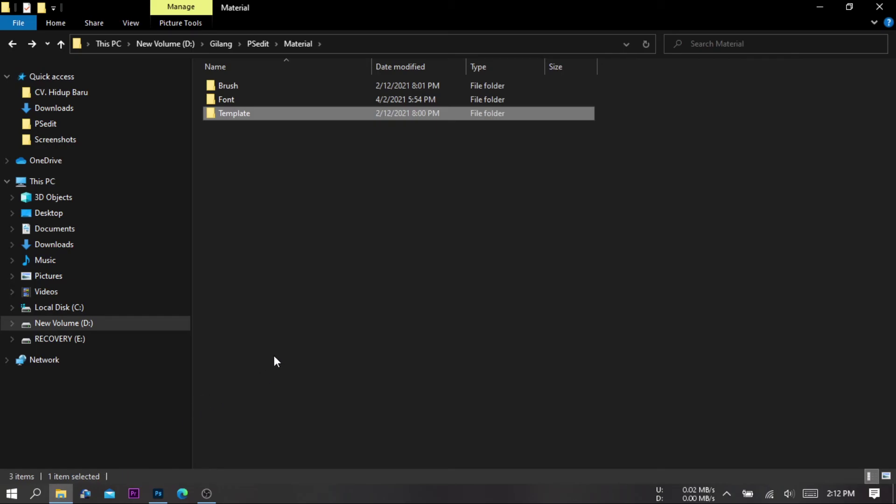
key("Return")
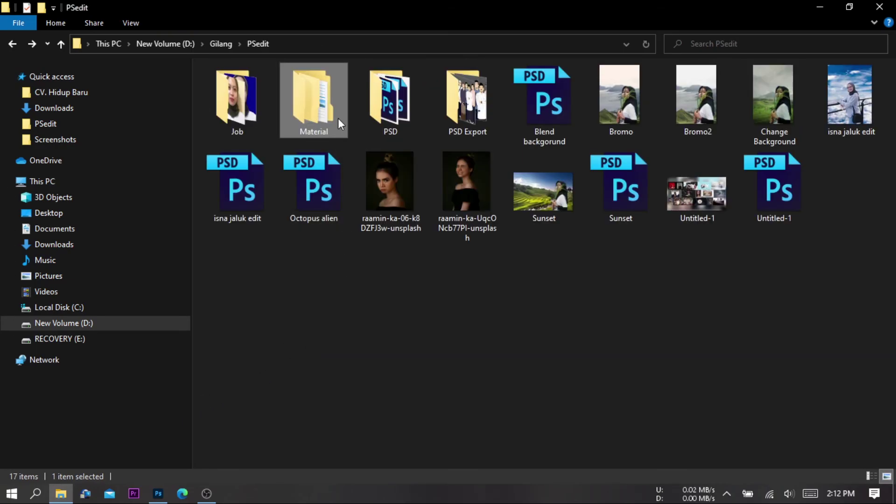
double_click(388, 92)
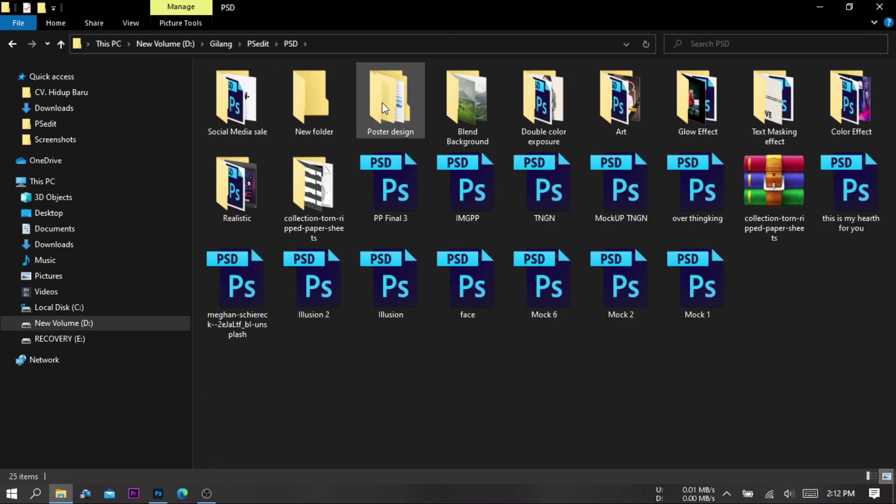
double_click(220, 101)
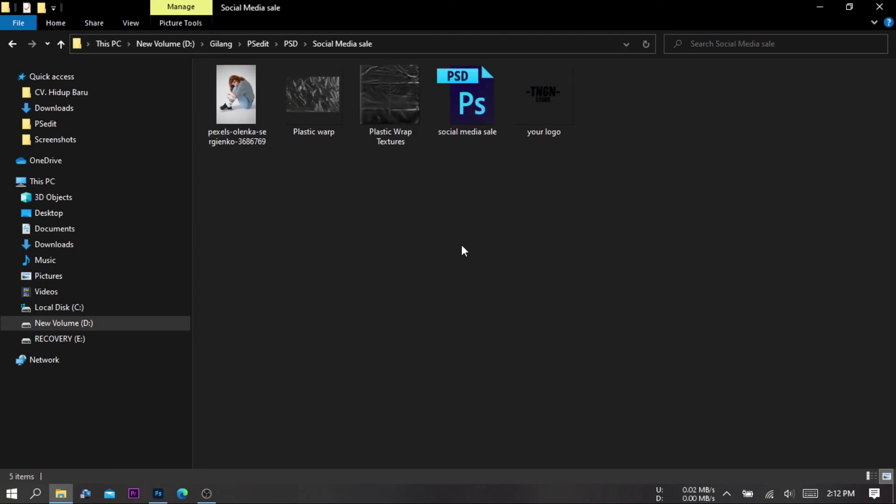
Place the Plastic warp image into the design directly above the torn paper layers, behind the 70% text
left_click(386, 99)
left_click_drag(312, 100, 425, 275)
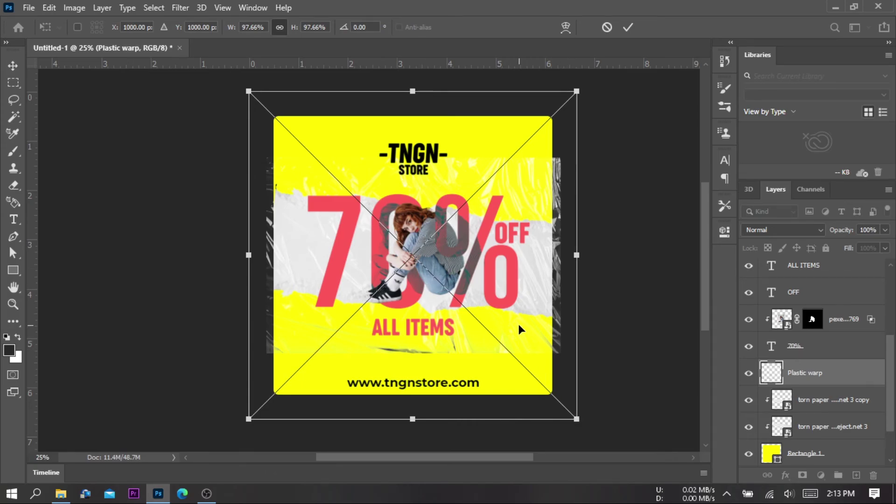
key("Return")
Enlarge the Plastic warp layer proportionally until its texture covers the whole canvas, including the dark border
key("z")
left_click_drag(486, 248, 422, 238)
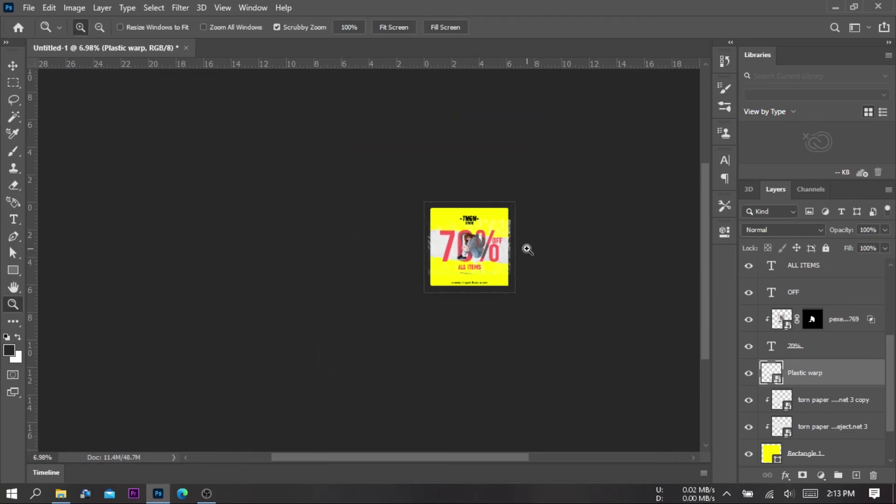
left_click_drag(527, 249, 598, 248)
key("ctrl+t")
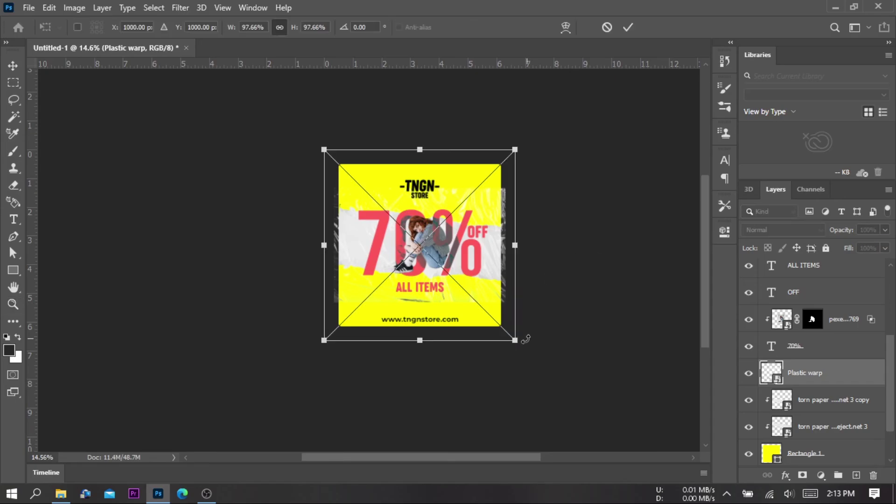
left_click_drag(515, 339, 594, 400)
key("Escape")
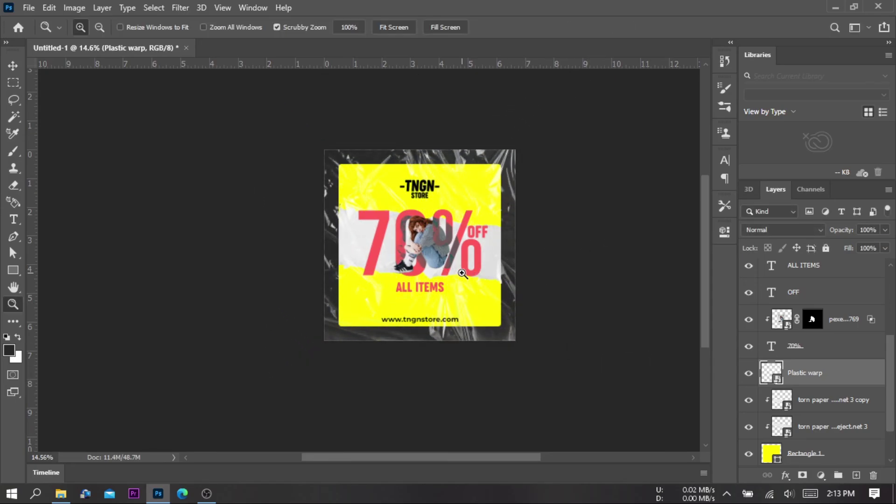
Set the Plastic warp layer's blend mode to Screen and its opacity to 86%
left_click_drag(448, 248, 480, 256)
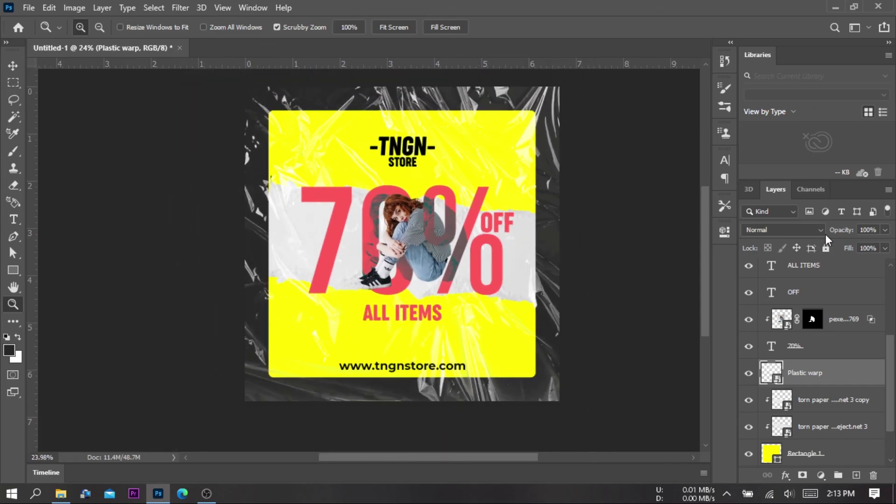
left_click(820, 230)
left_click(767, 265)
left_click(884, 230)
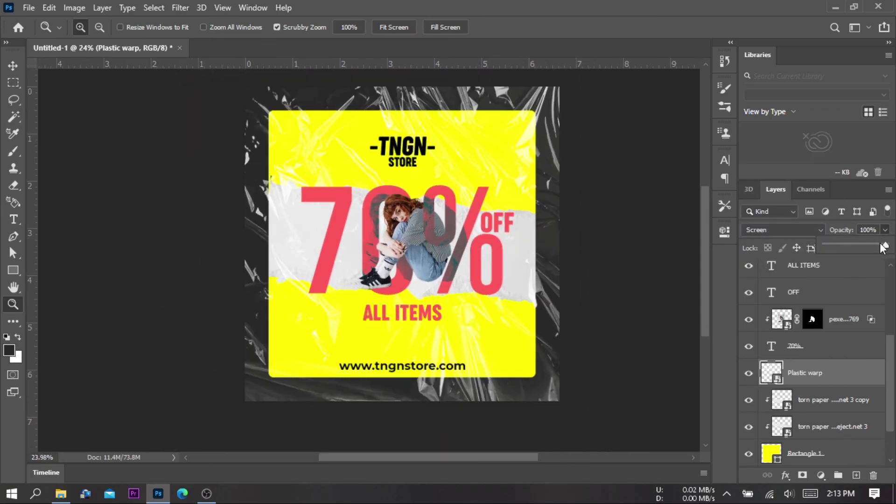
left_click_drag(880, 242, 877, 243)
left_click(548, 248)
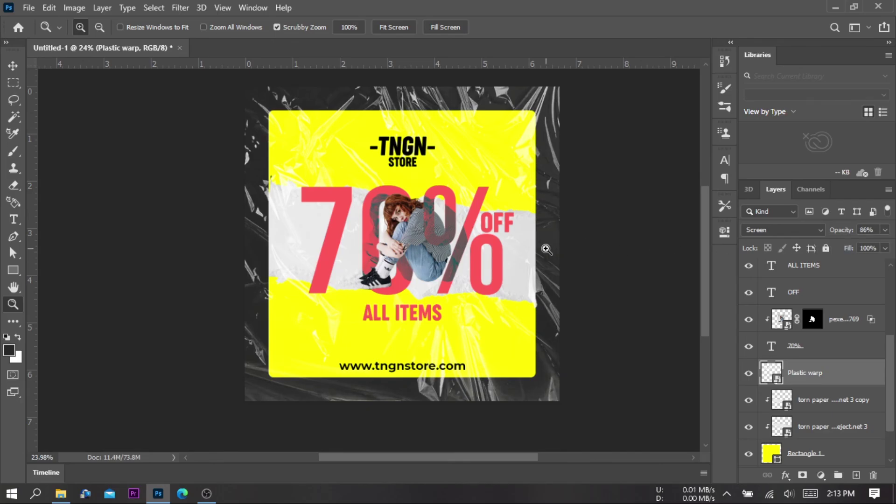
Change the workspace color surrounding the canvas to black
scroll(417, 240, "down", 4)
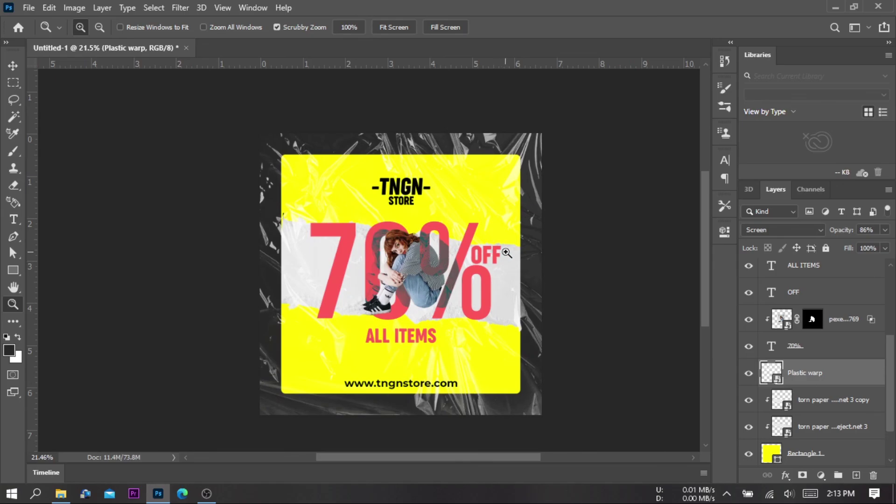
scroll(514, 252, "down", 1)
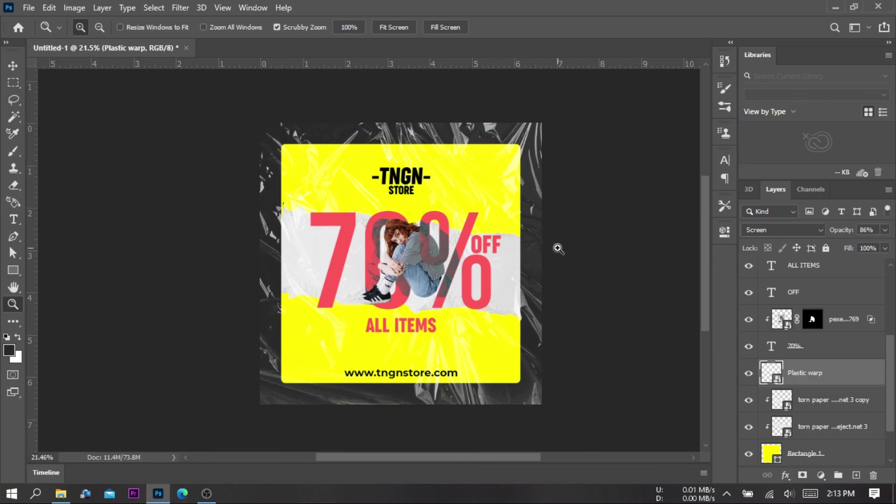
key("p")
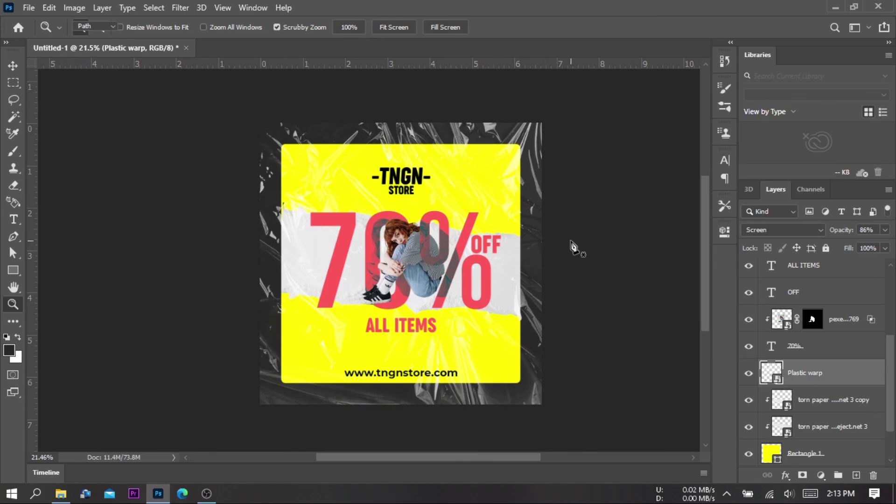
right_click(572, 243)
left_click(593, 260)
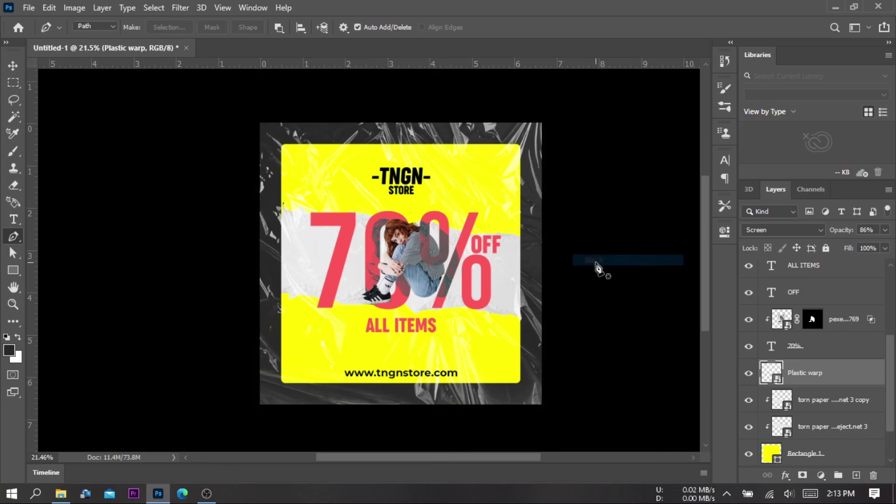
key("z")
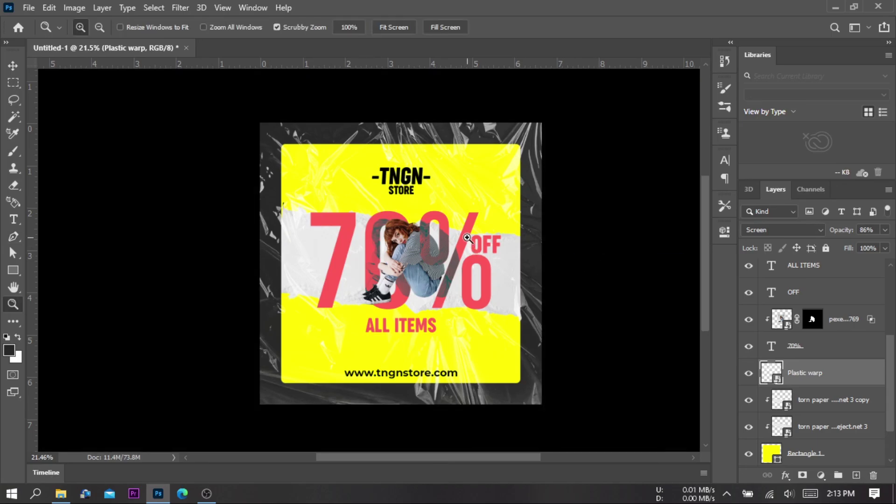